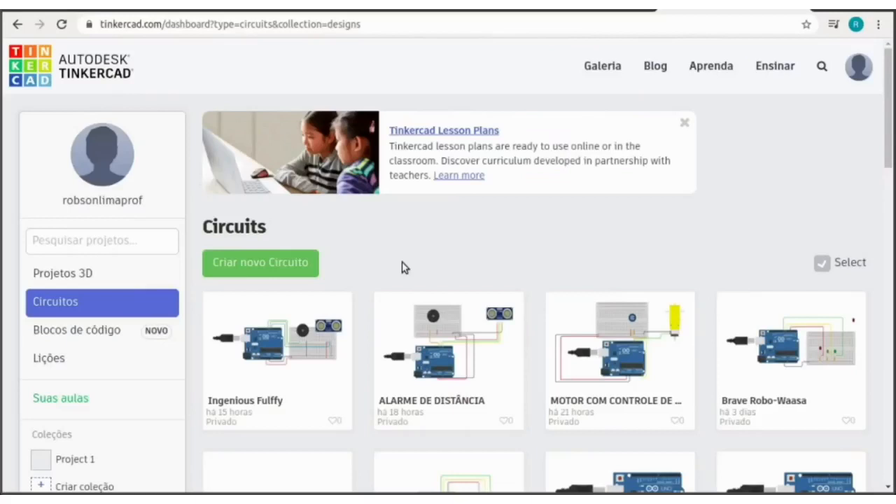
# - Create a new circuit and place an Arduino Uno R3 on the left side of the canvas
pyautogui.click(250, 273)
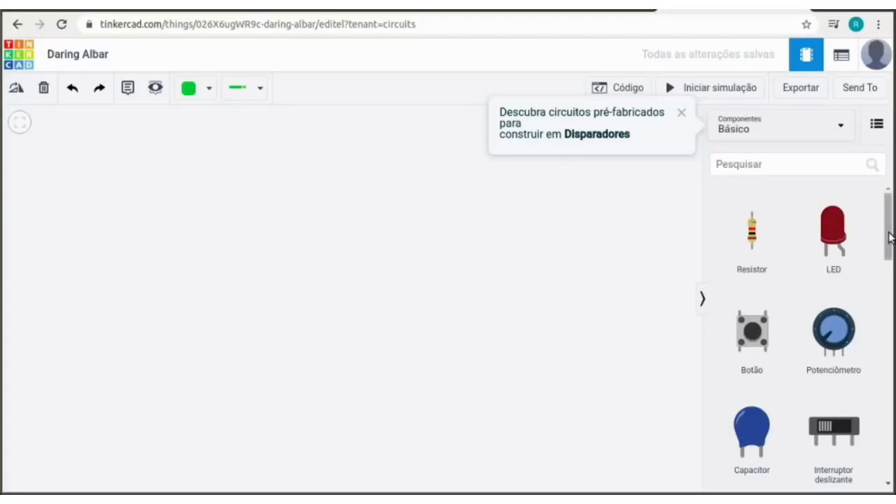
pyautogui.moveTo(889, 237); pyautogui.dragTo(890, 330)
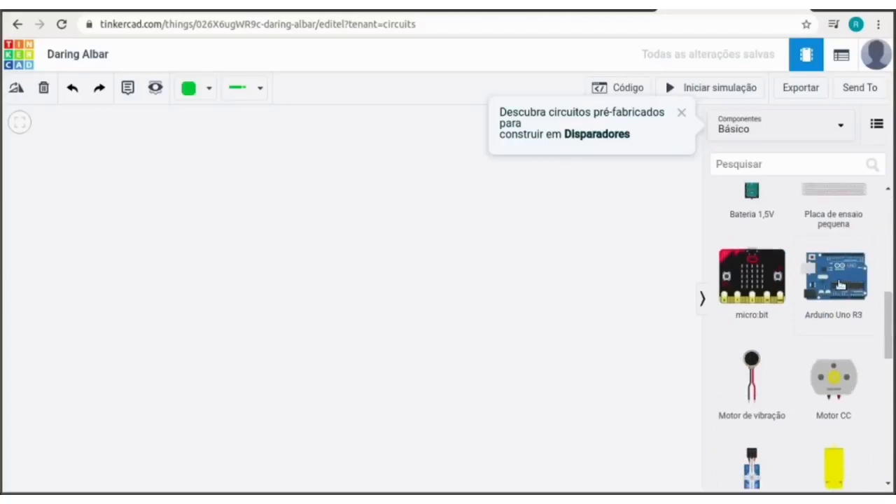
pyautogui.moveTo(839, 284); pyautogui.dragTo(141, 326)
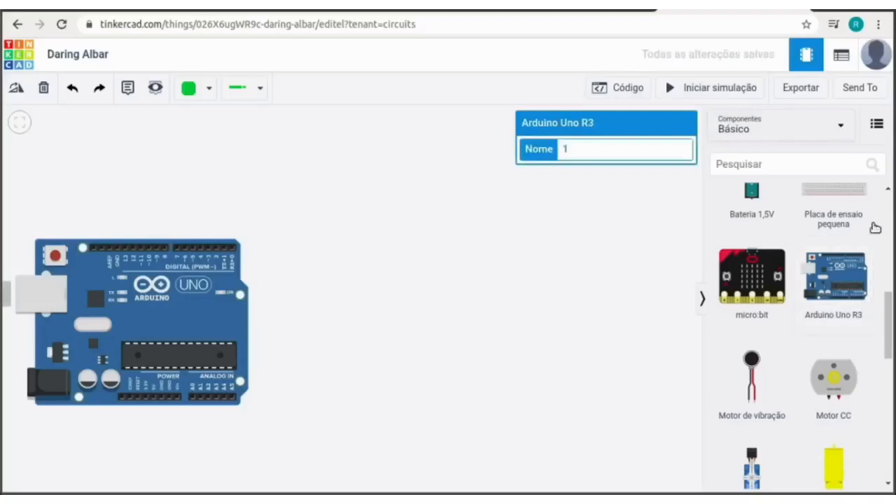
# - Place a small breadboard (Placa de ensaio pequena) beside the Arduino, to its right
pyautogui.click(888, 189)
pyautogui.click(888, 190)
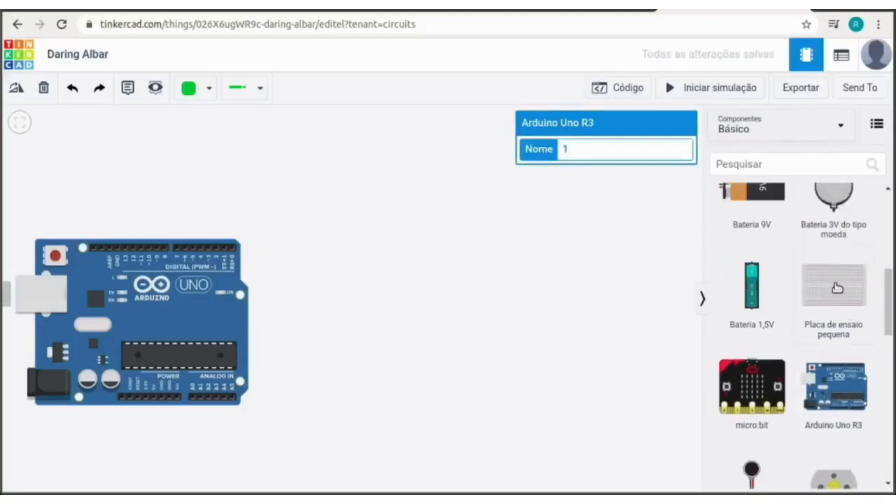
pyautogui.moveTo(837, 288); pyautogui.dragTo(420, 325)
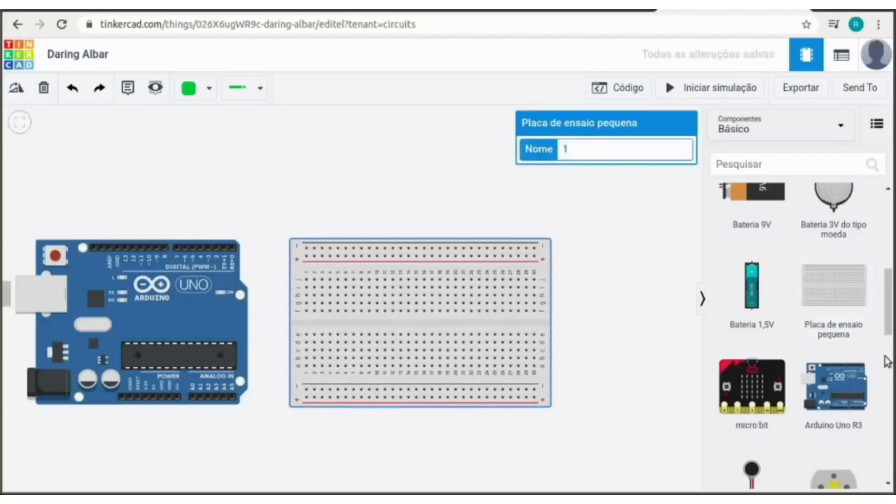
# - Find the ultrasonic distance sensor with the search term "sensor" and plug the HC-SR04 into the breadboard's upper right area
pyautogui.click(791, 164)
pyautogui.write('sensor')
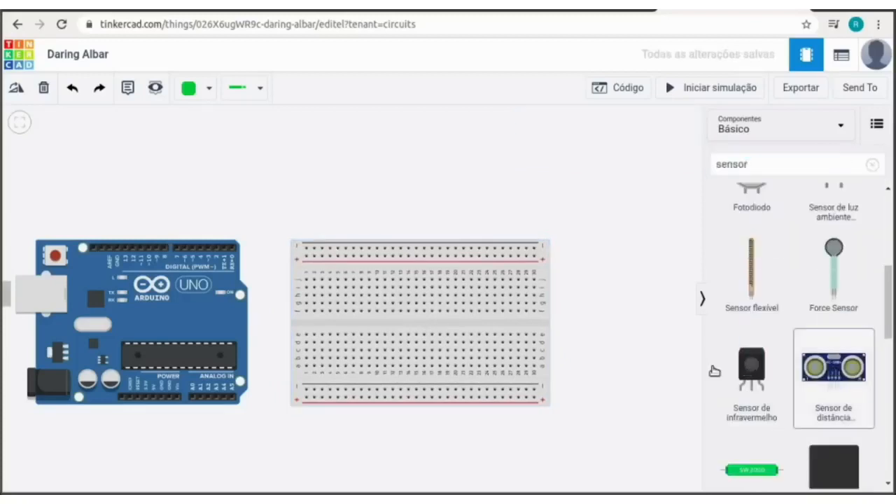
pyautogui.moveTo(833, 374); pyautogui.dragTo(515, 254)
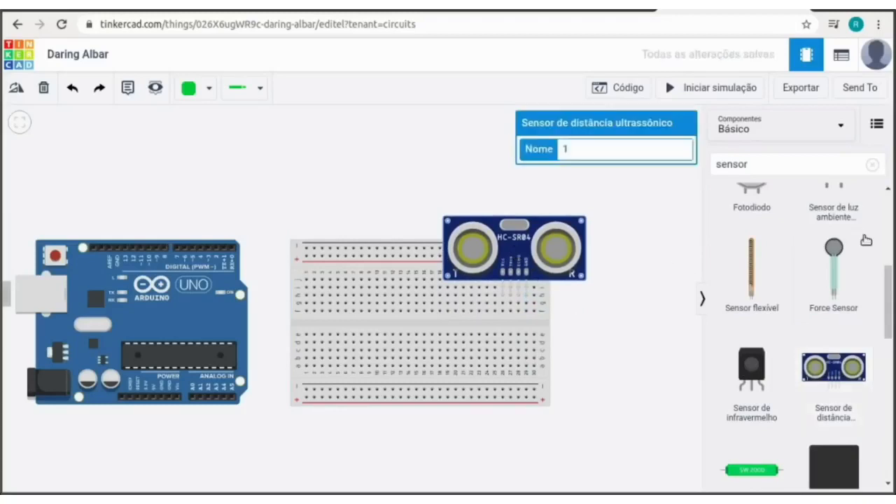
# - Find the Piezo component with the search term "pie" and plug it into the breadboard's upper left area
pyautogui.click(888, 483)
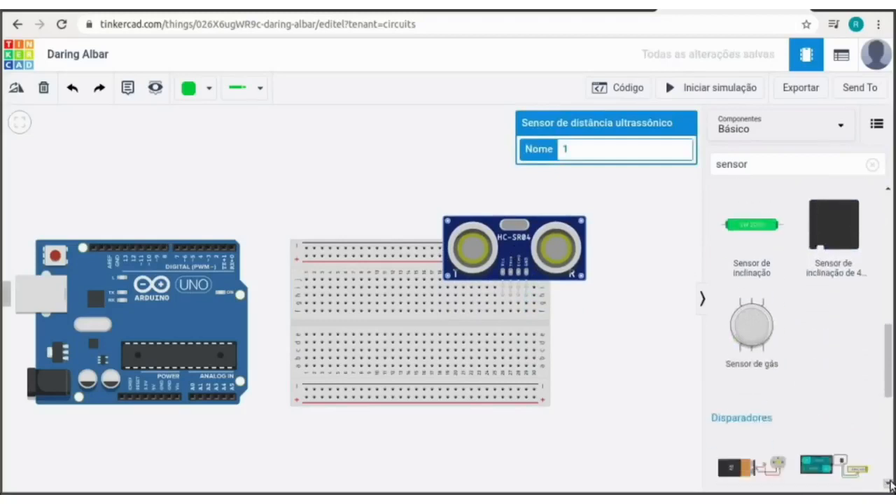
pyautogui.click(888, 482)
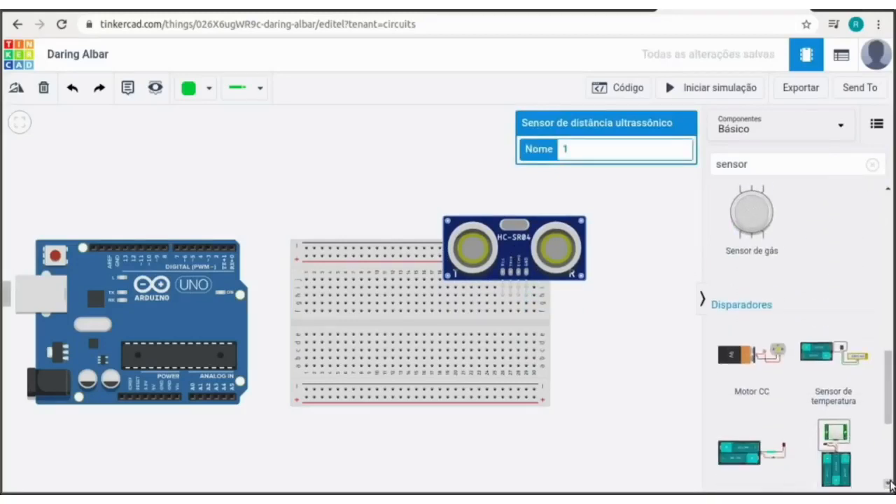
pyautogui.click(889, 484)
pyautogui.click(890, 218)
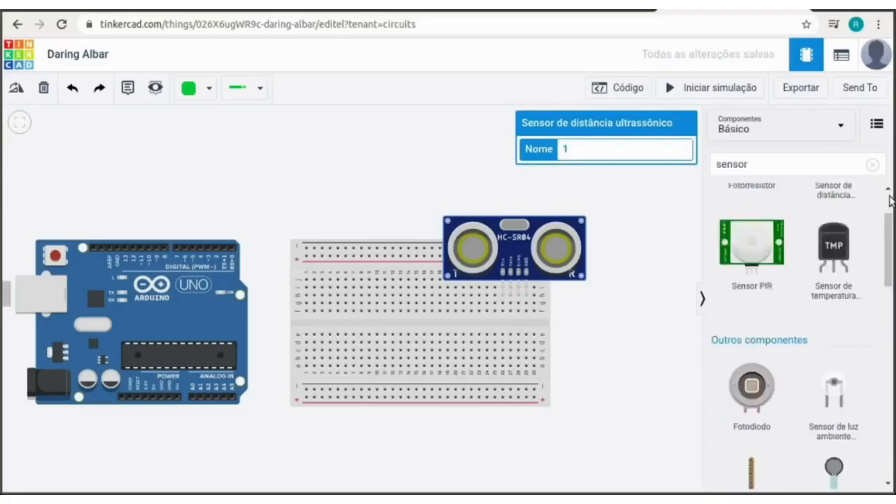
pyautogui.click(889, 197)
pyautogui.click(758, 163)
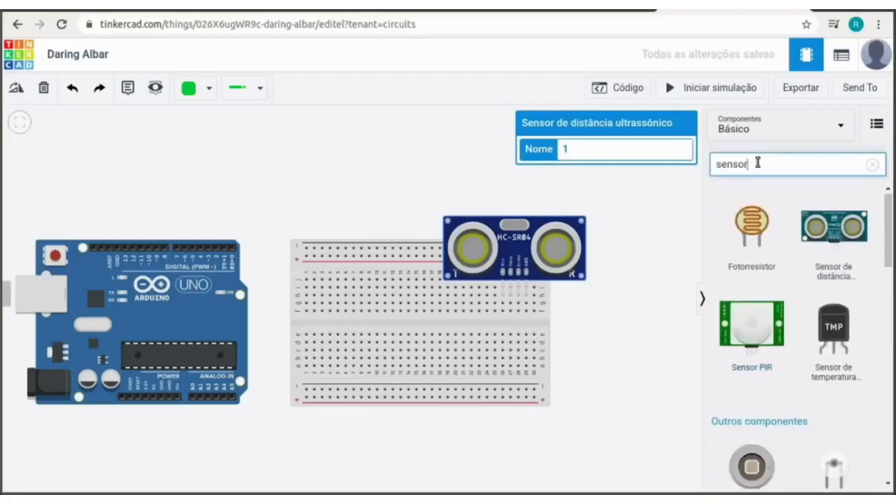
pyautogui.hotkey('ctrl', 'a')
pyautogui.write('pie')
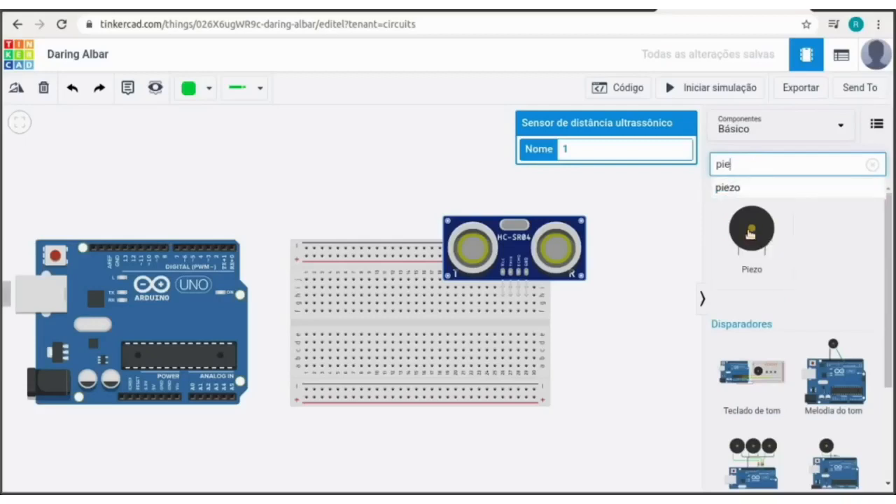
pyautogui.moveTo(750, 233); pyautogui.dragTo(343, 279)
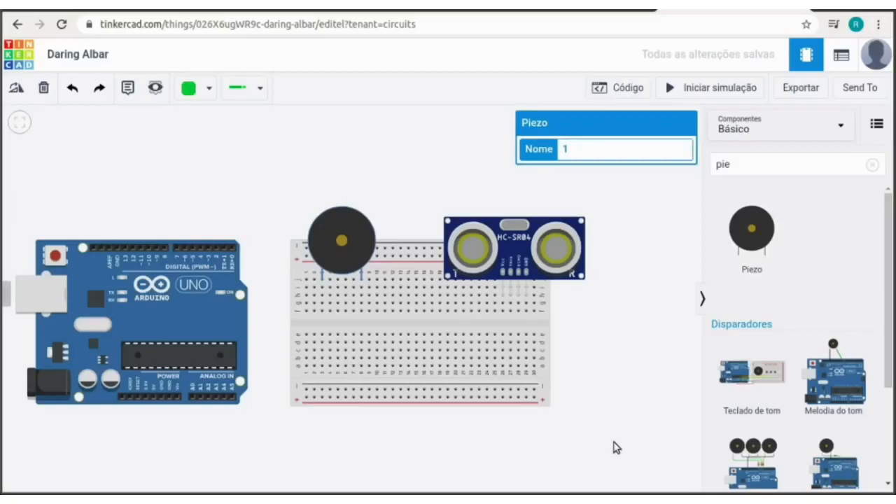
# - Wire the Arduino's GND power pin nearest Vin to the breadboard's lower negative rail and color the wire black (Preto)
pyautogui.click(168, 400)
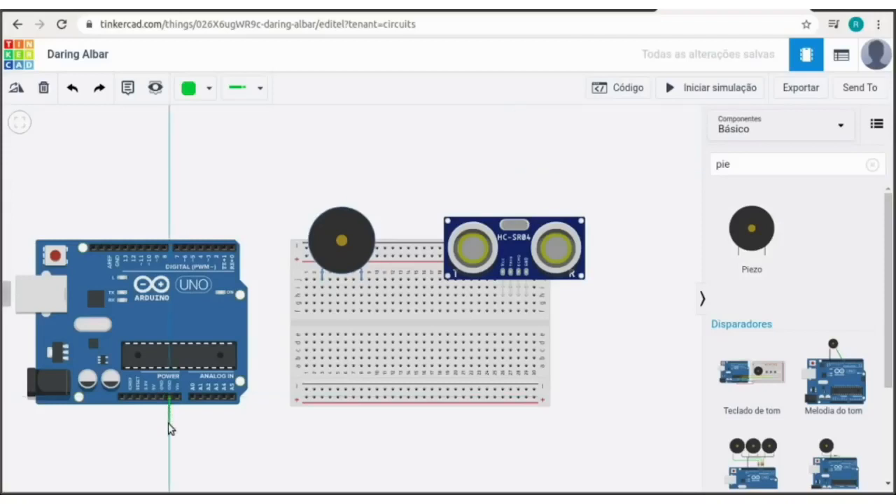
pyautogui.click(169, 424)
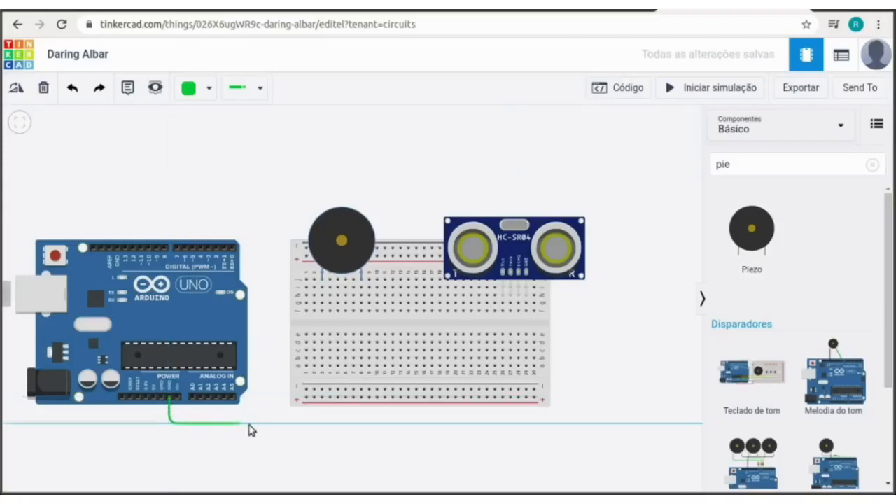
pyautogui.click(259, 425)
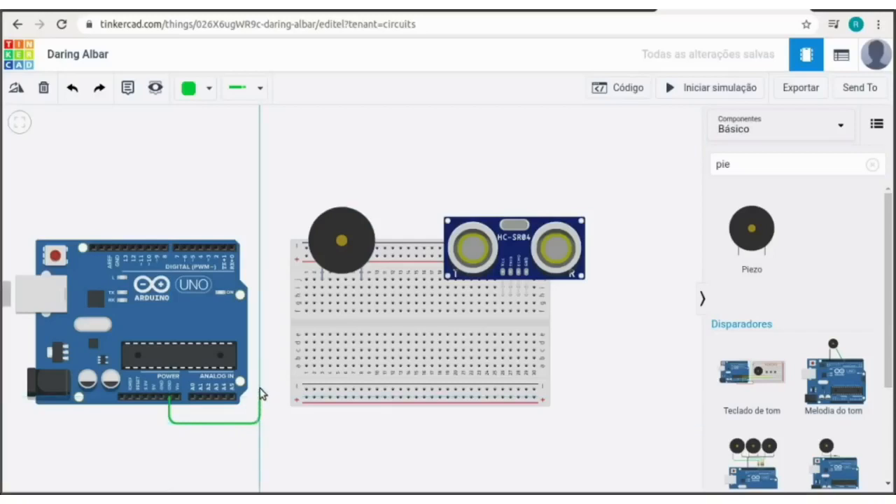
pyautogui.click(261, 389)
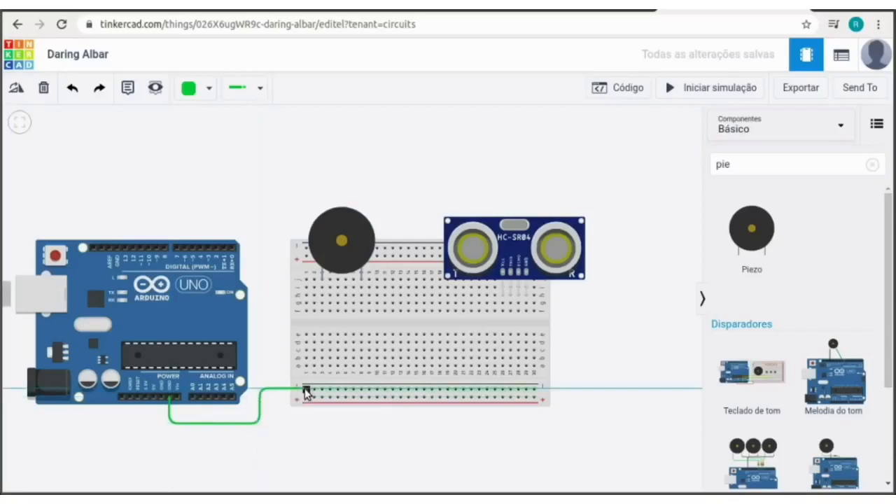
pyautogui.click(306, 390)
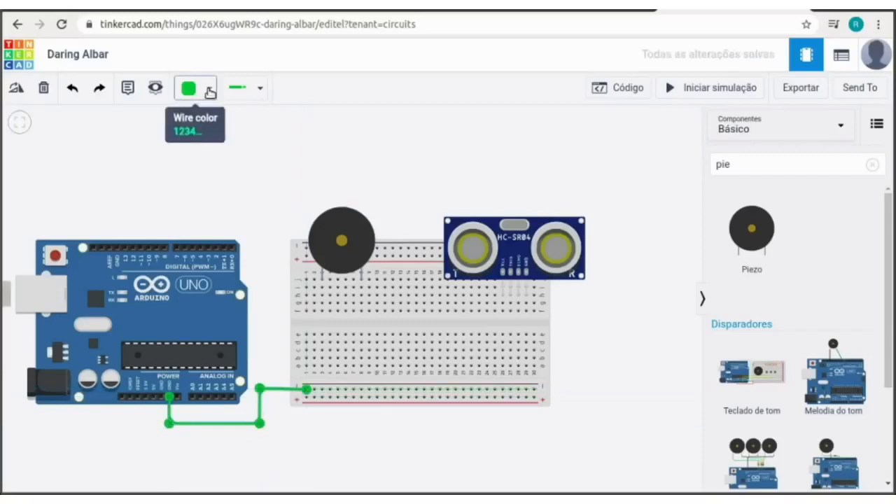
pyautogui.click(209, 93)
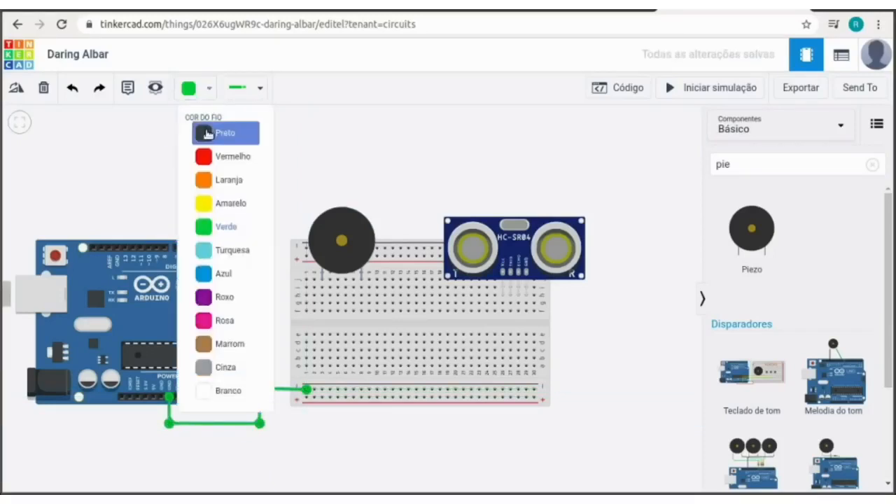
pyautogui.click(207, 134)
pyautogui.click(294, 456)
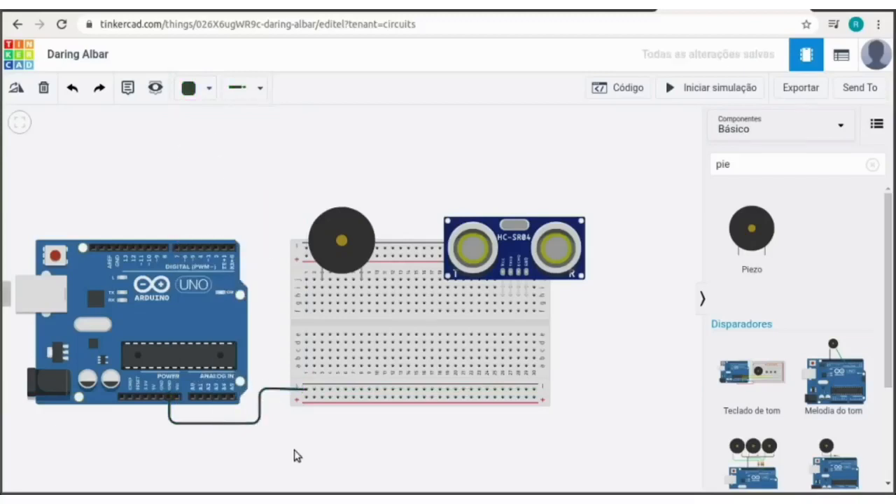
# - Wire the Arduino's 5V pin to the breadboard's lower positive rail and color the wire red (Vermelho)
pyautogui.click(154, 400)
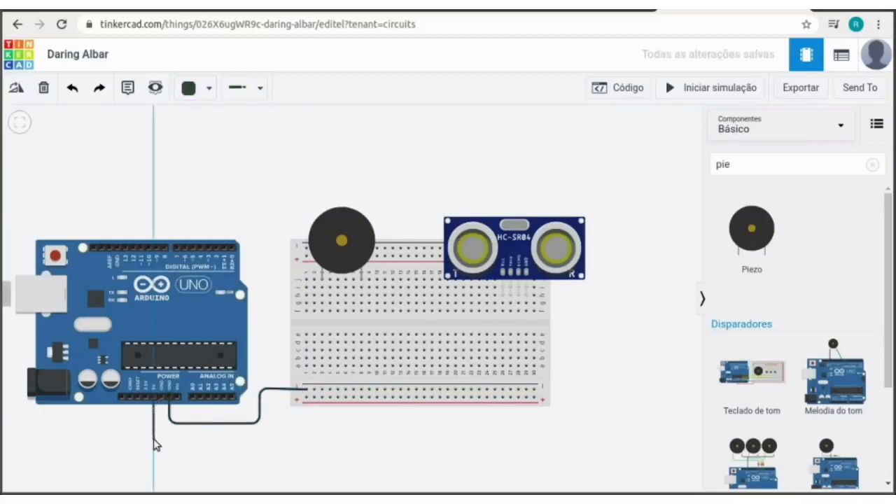
pyautogui.click(154, 439)
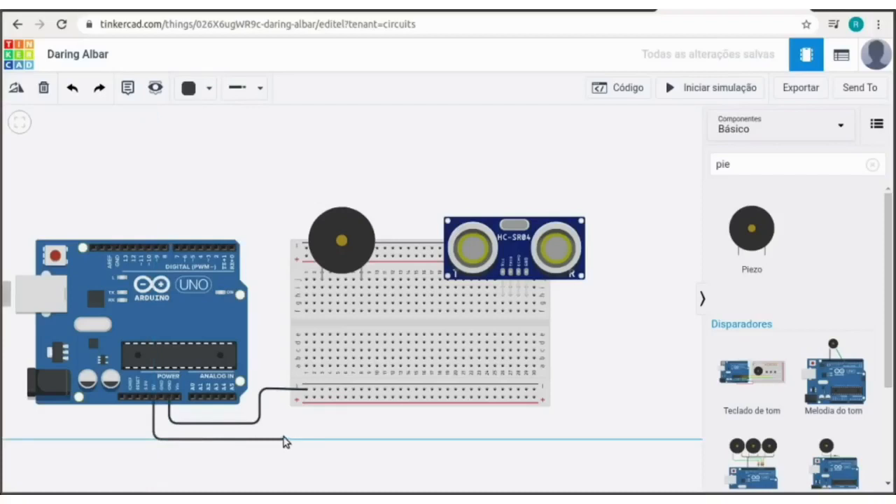
pyautogui.click(283, 440)
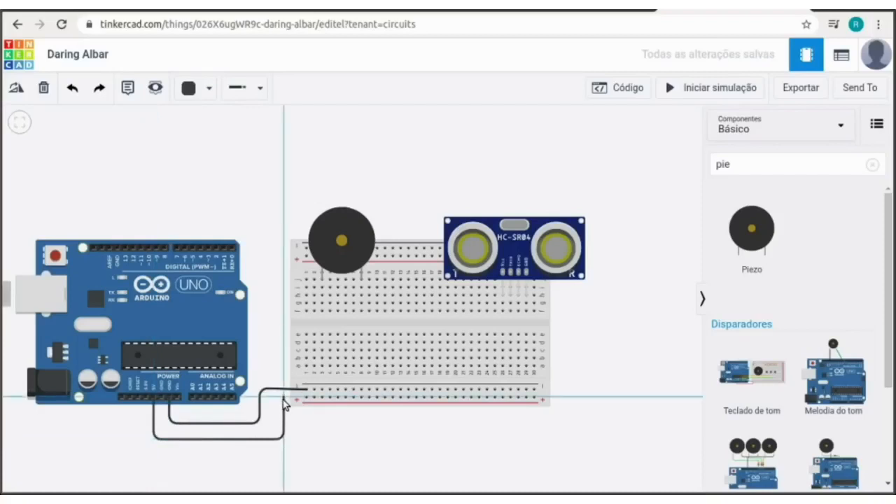
pyautogui.click(284, 399)
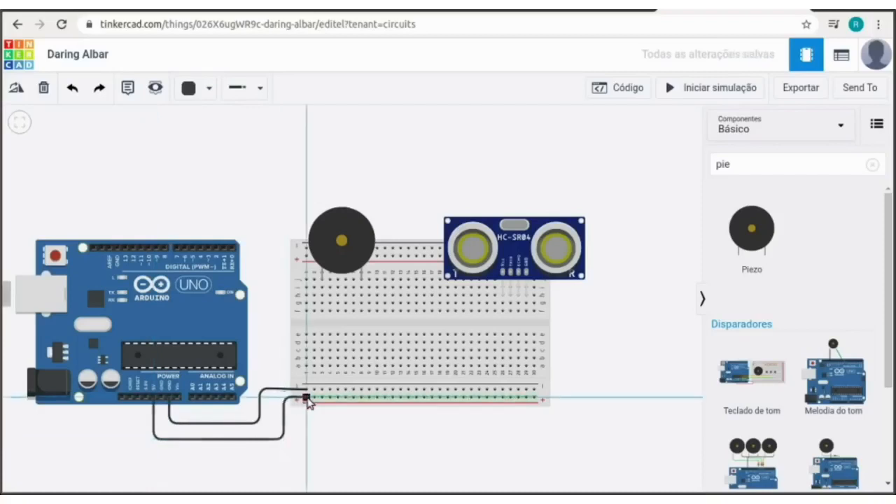
pyautogui.click(307, 399)
pyautogui.click(318, 444)
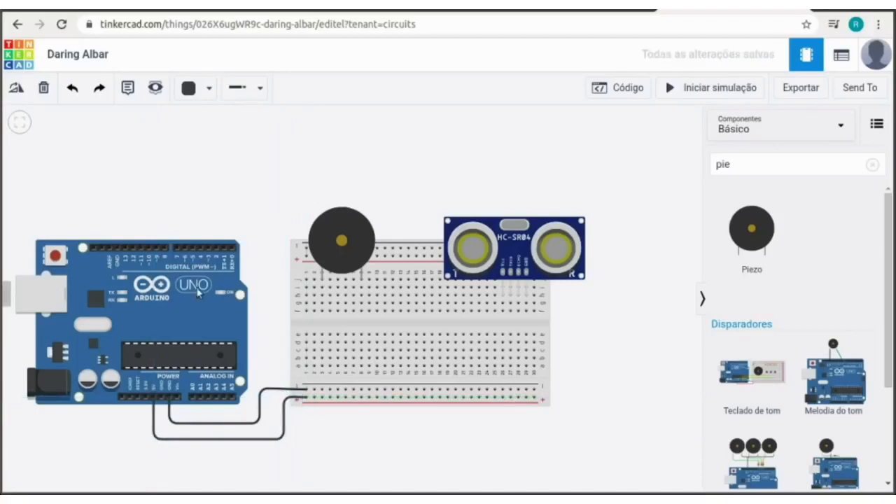
pyautogui.click(274, 440)
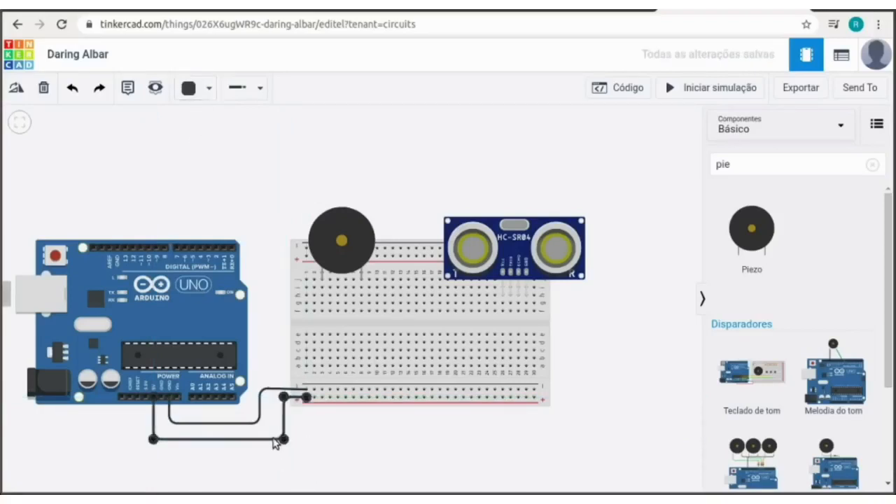
pyautogui.click(209, 89)
pyautogui.click(208, 158)
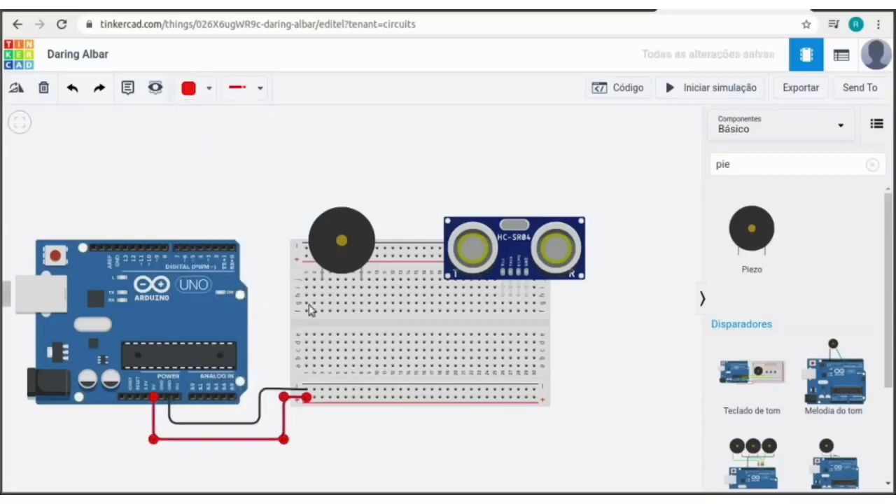
pyautogui.click(328, 430)
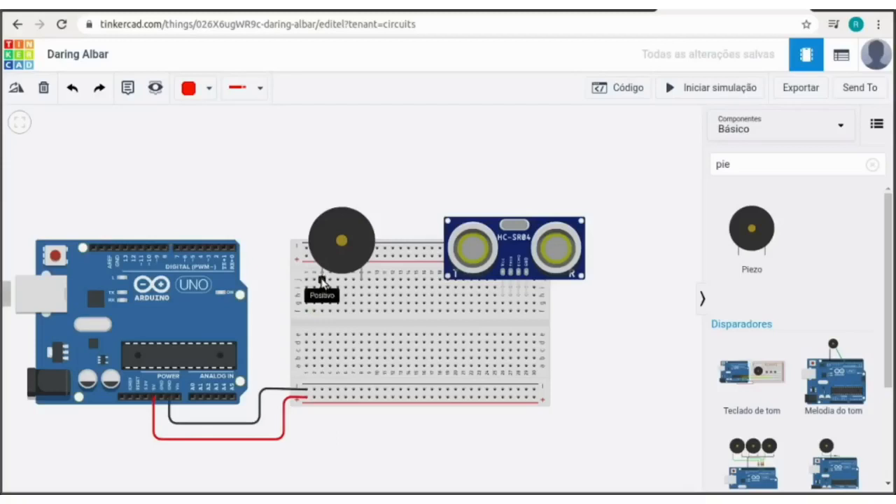
# - Wire the piezo's negative terminal straight down to the lower negative rail and color the wire black (Preto)
pyautogui.click(362, 279)
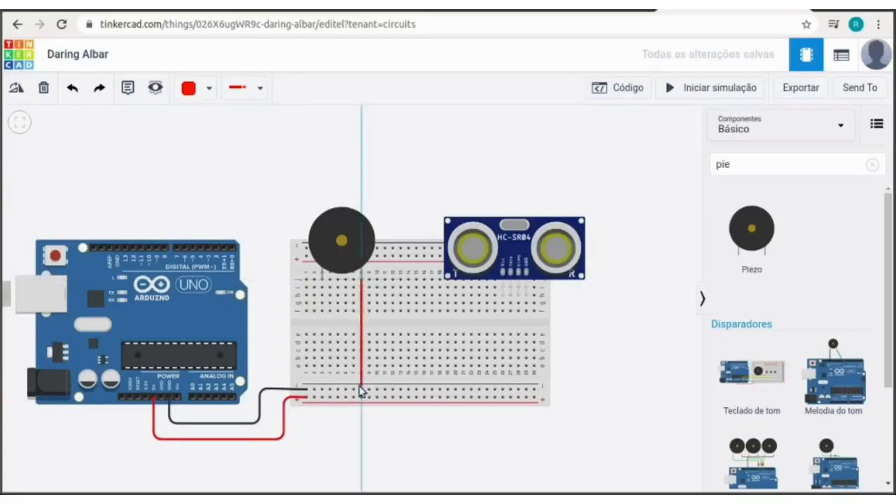
pyautogui.click(360, 390)
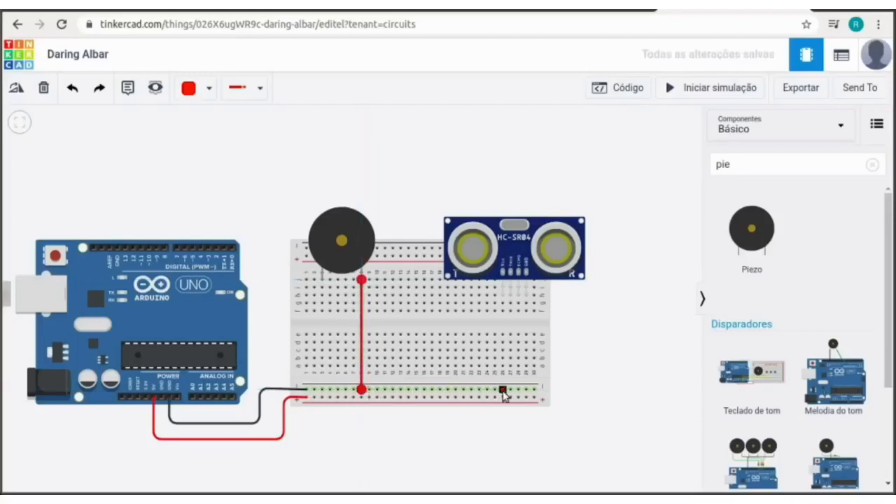
pyautogui.click(208, 90)
pyautogui.click(203, 132)
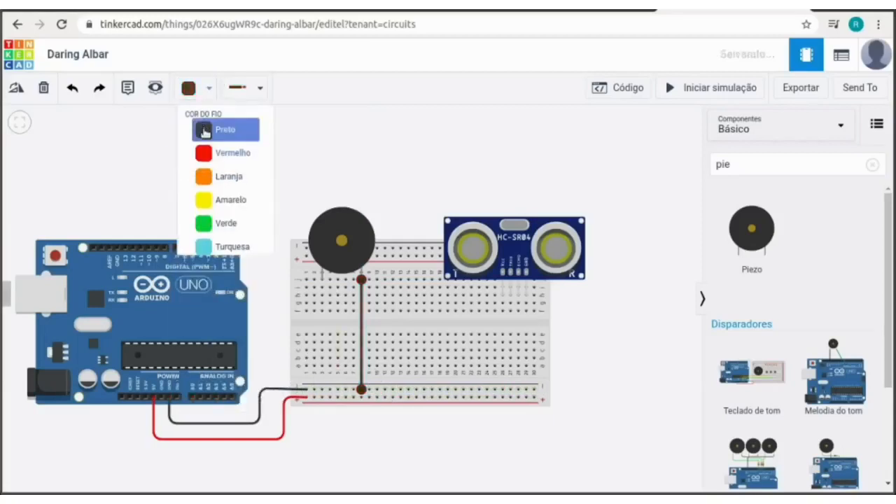
pyautogui.click(376, 432)
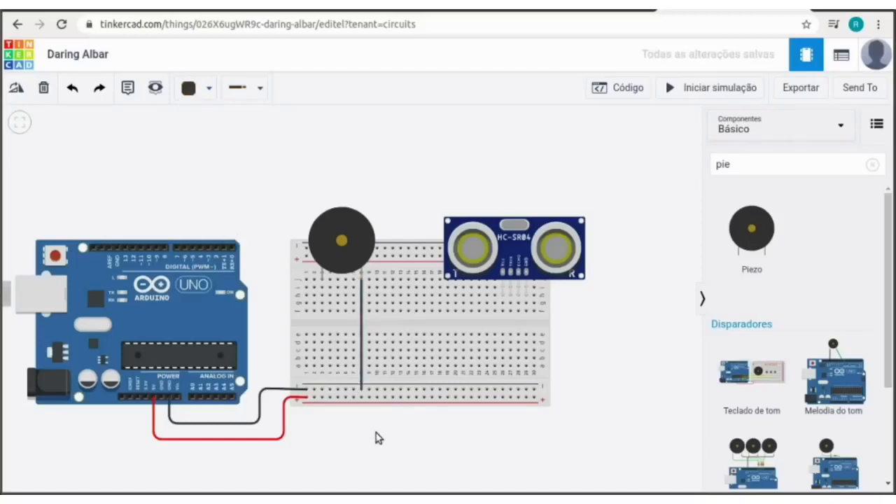
# - Wire the piezo's positive terminal column to Arduino pin D8, routing it left off the breadboard and up over the board
pyautogui.click(321, 312)
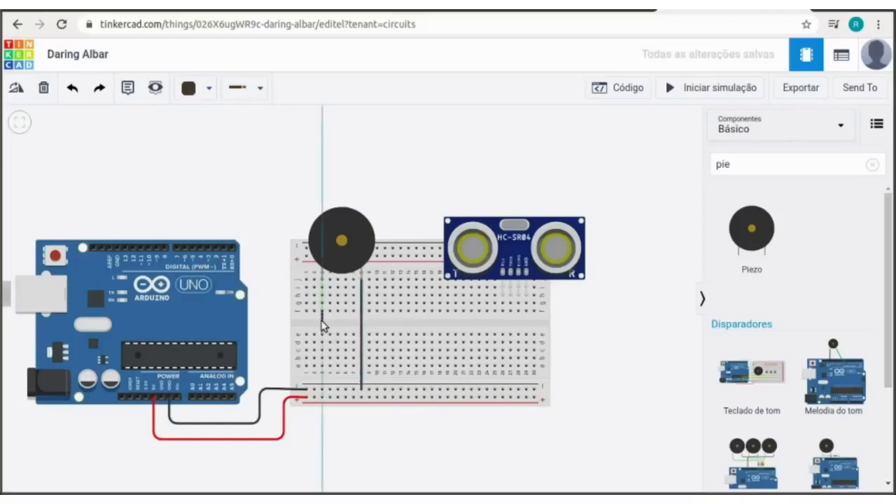
pyautogui.click(321, 320)
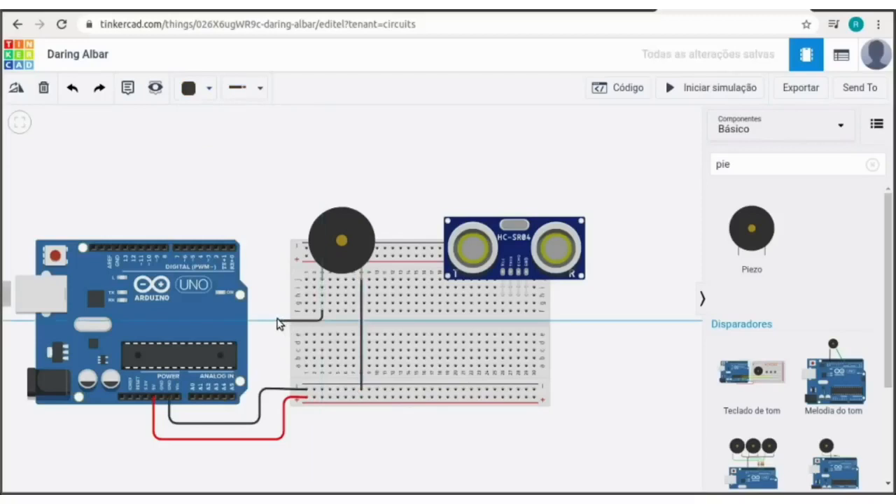
pyautogui.click(277, 320)
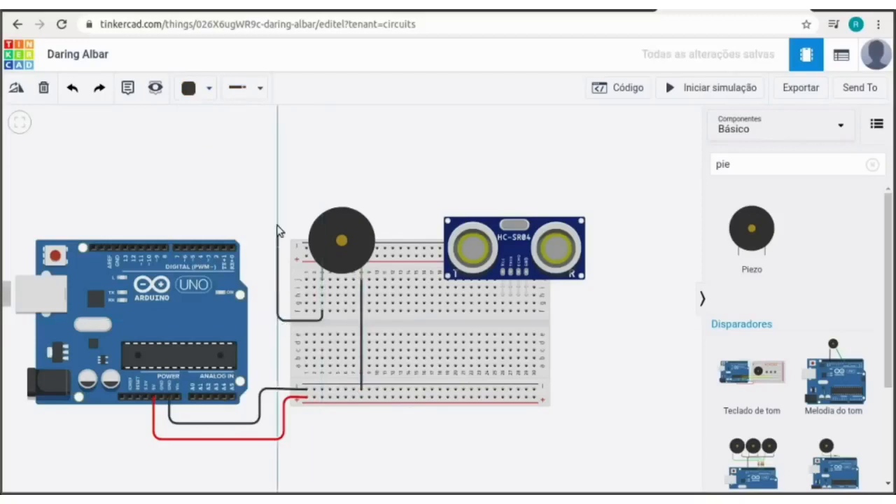
pyautogui.click(277, 171)
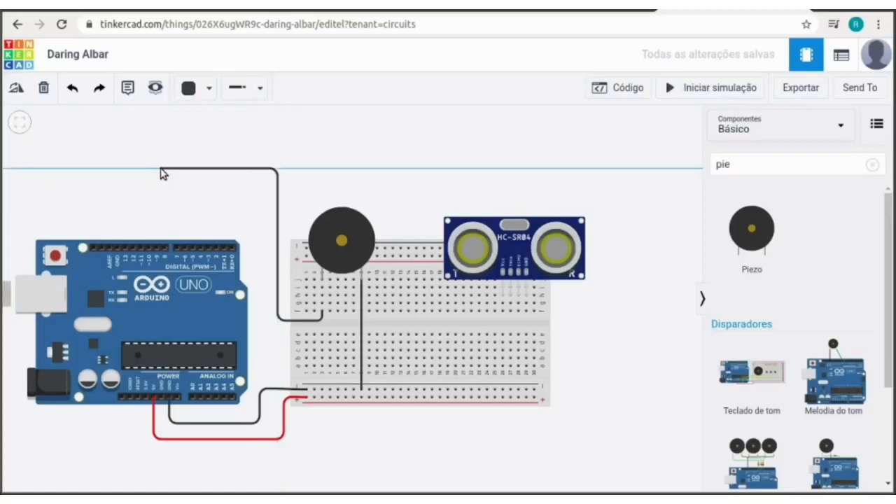
pyautogui.click(161, 169)
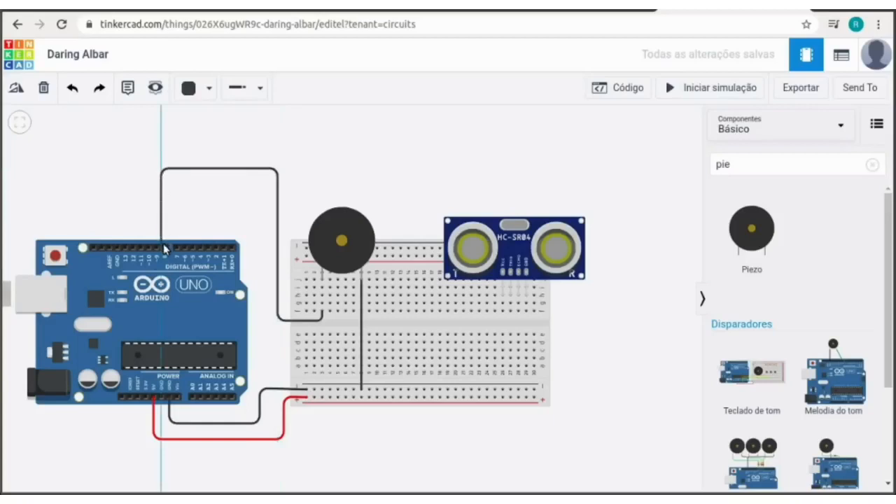
pyautogui.click(165, 248)
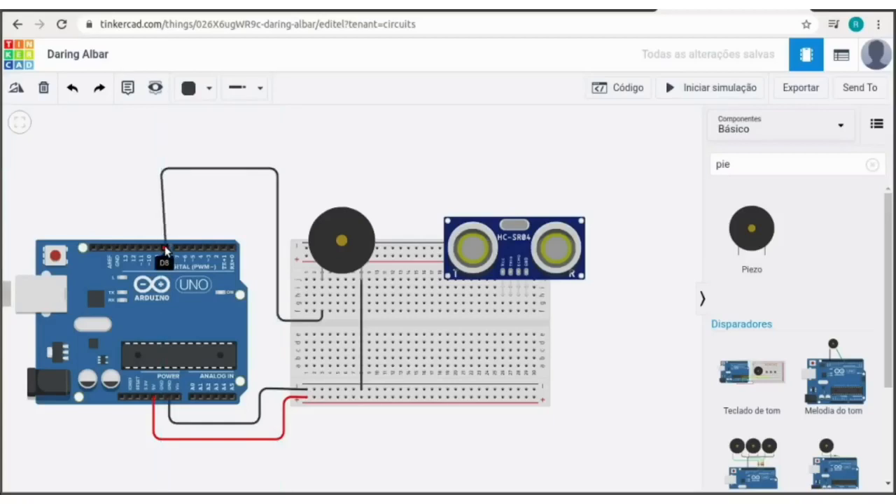
pyautogui.click(164, 244)
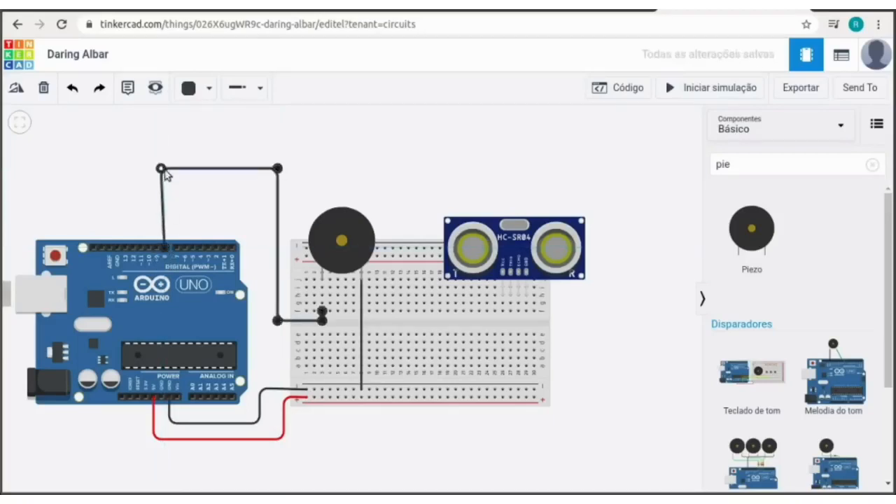
# - Straighten the piezo signal wire's corner above pin D8 and color the wire orange (Laranja)
pyautogui.moveTo(161, 171); pyautogui.dragTo(166, 171)
pyautogui.click(211, 92)
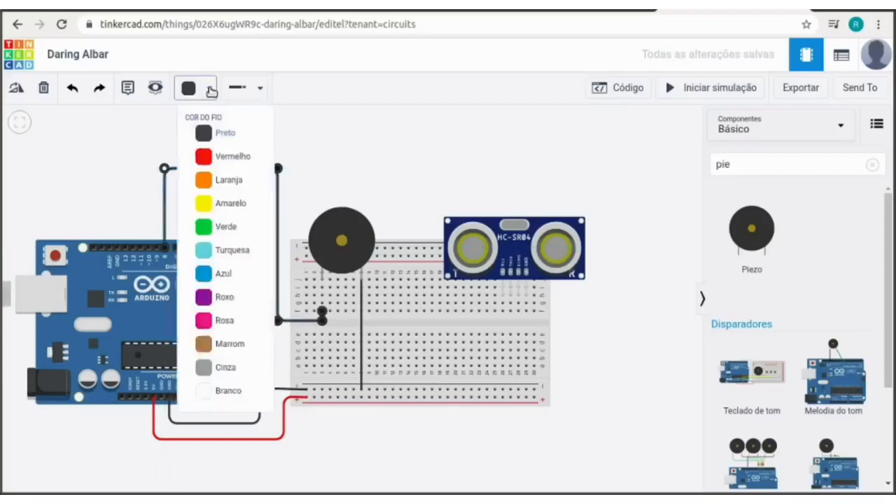
pyautogui.click(222, 180)
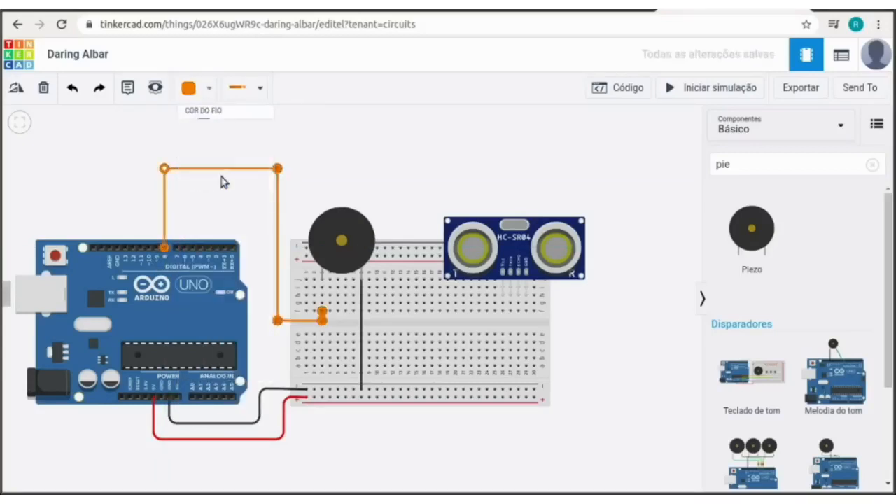
pyautogui.click(315, 171)
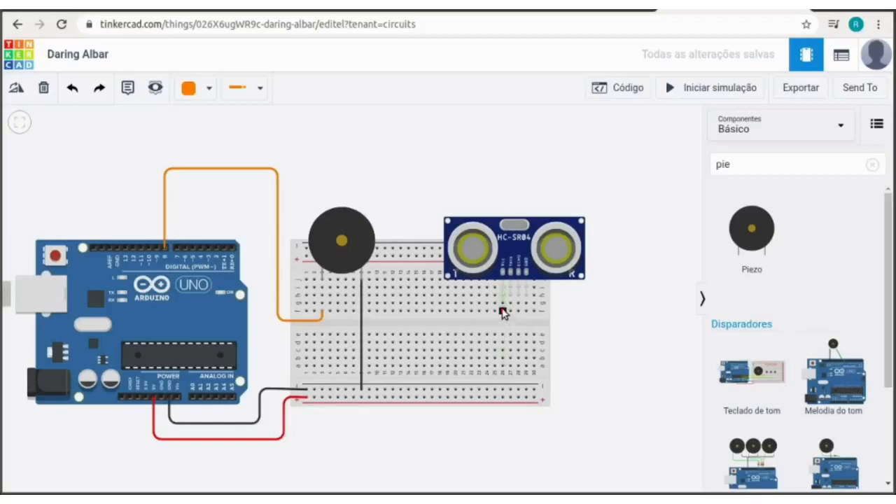
# - Wire the ultrasonic sensor's VCC column straight down to the lower positive rail and color the wire red (Vermelho)
pyautogui.click(503, 312)
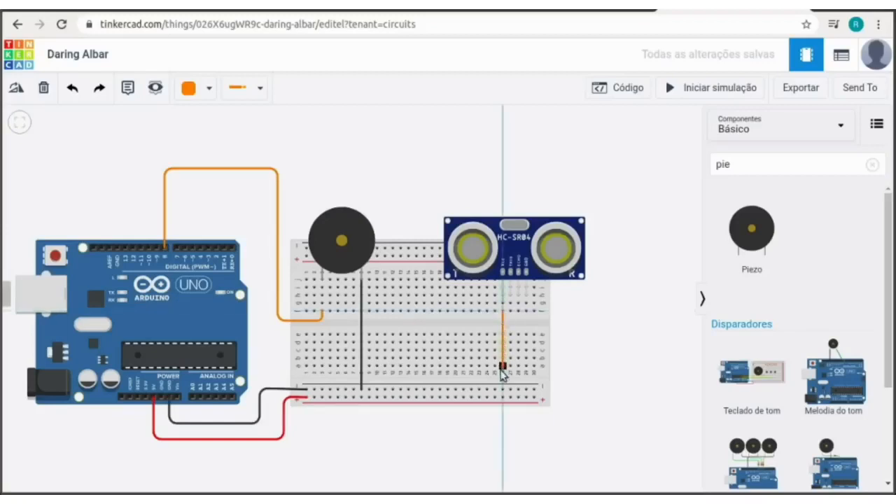
pyautogui.click(502, 398)
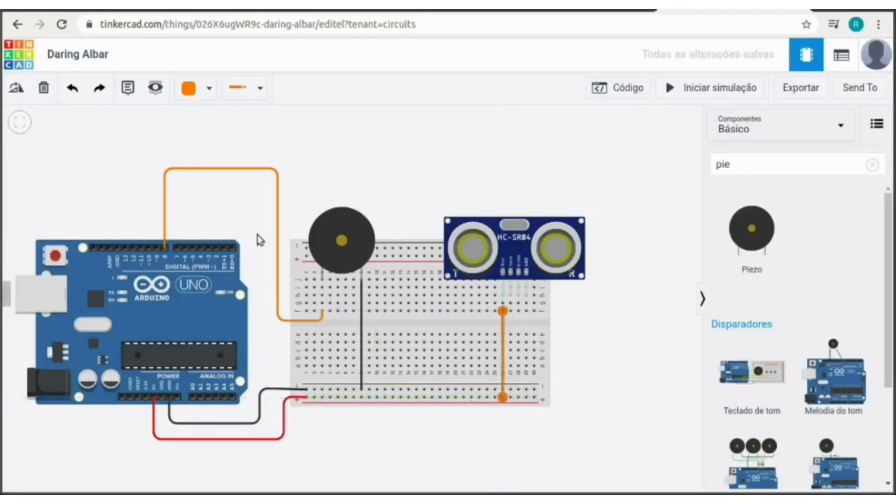
pyautogui.click(209, 89)
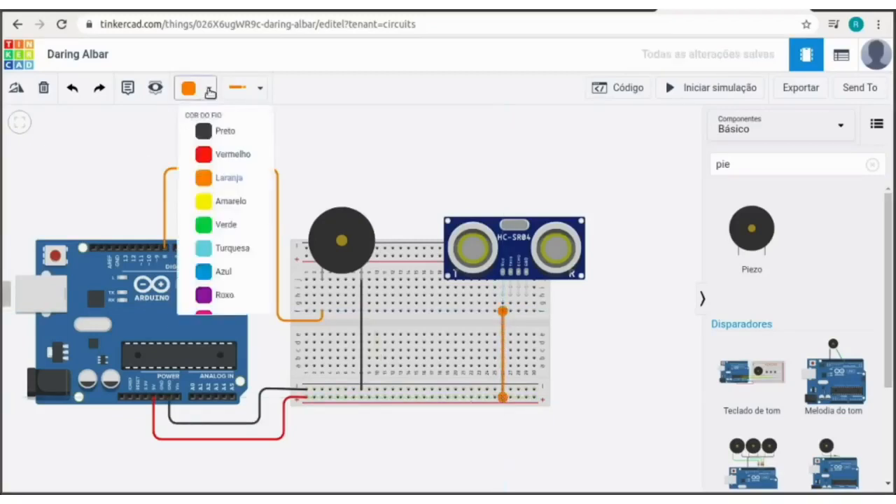
pyautogui.click(207, 157)
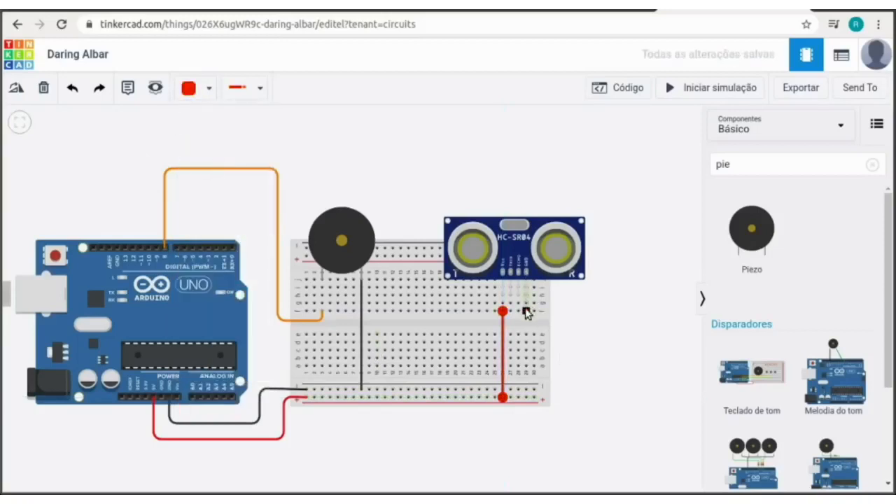
# - Wire the ultrasonic sensor's GND column straight down to the lower negative rail and color the wire black (Preto)
pyautogui.click(527, 313)
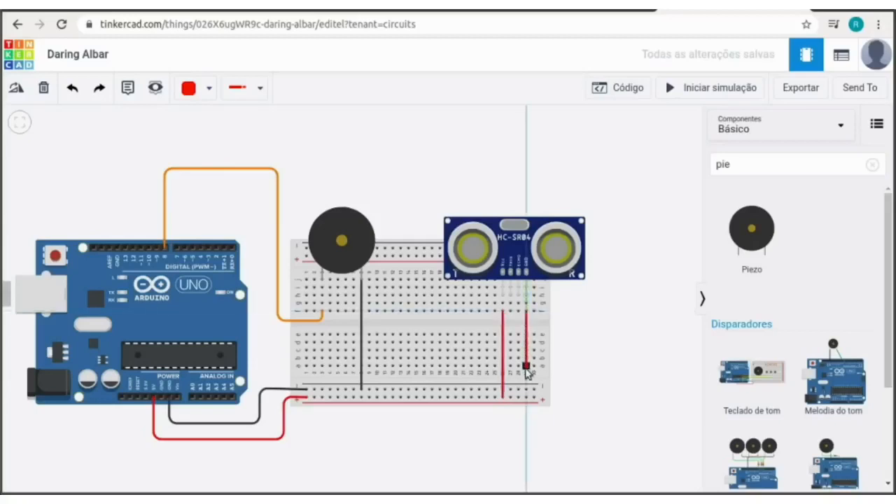
pyautogui.click(526, 390)
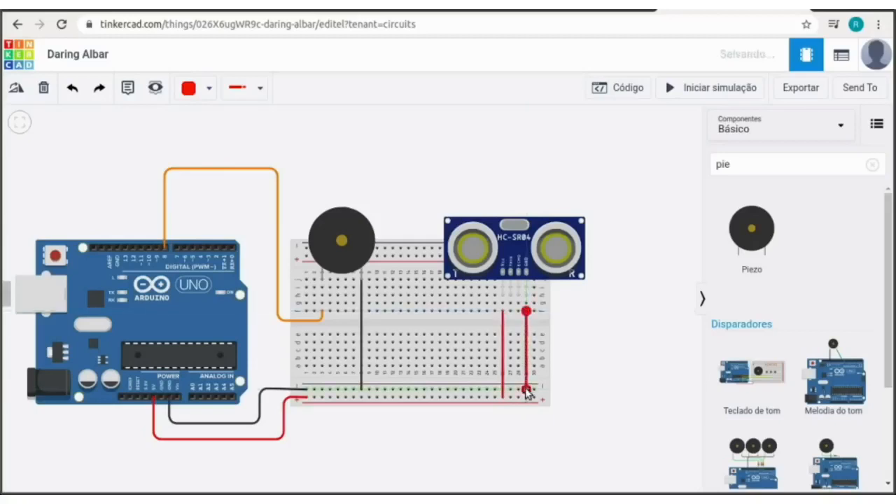
pyautogui.click(209, 90)
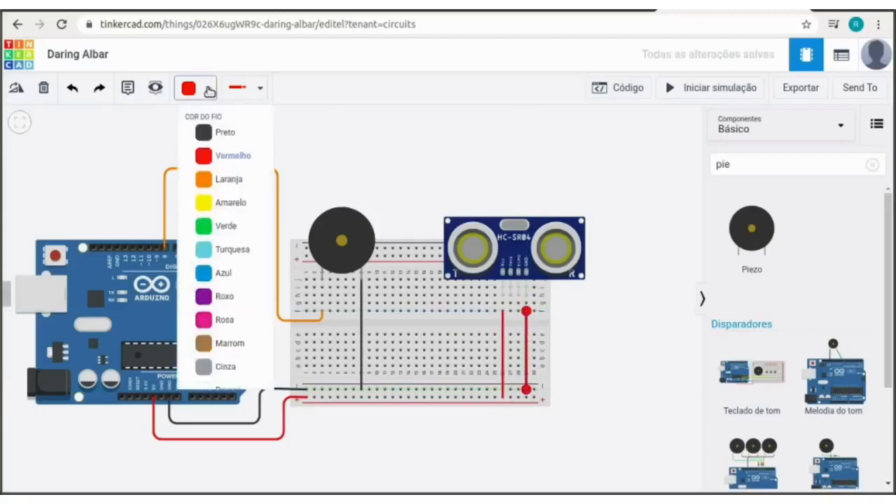
pyautogui.click(211, 133)
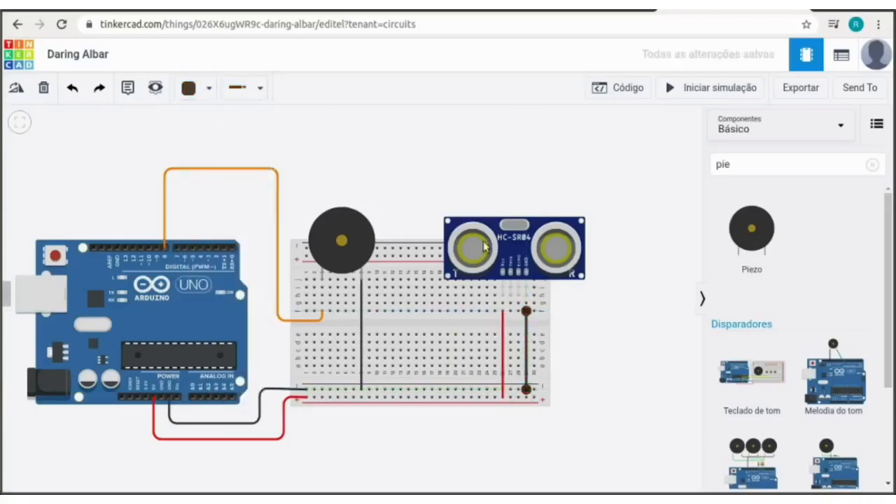
pyautogui.click(600, 357)
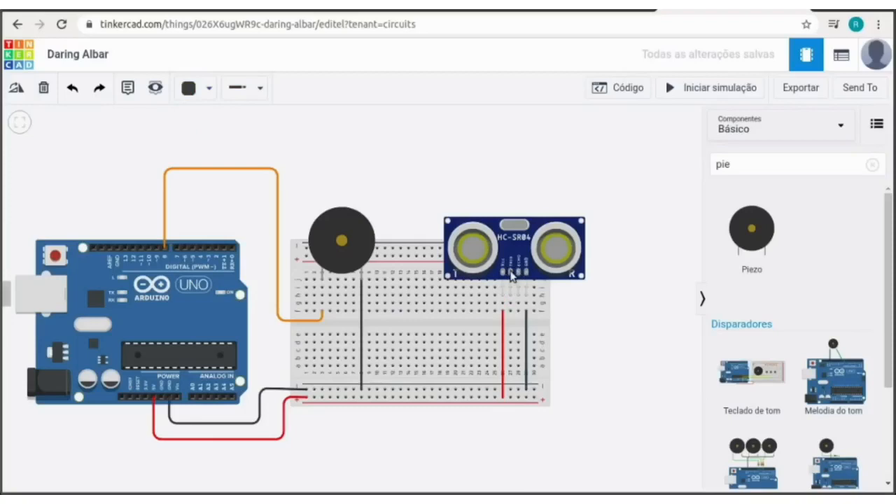
# - Wire the ultrasonic sensor's TRIG column to Arduino pin D7, routing it along the breadboard's center gap and inside the orange wire
pyautogui.click(511, 273)
pyautogui.click(510, 312)
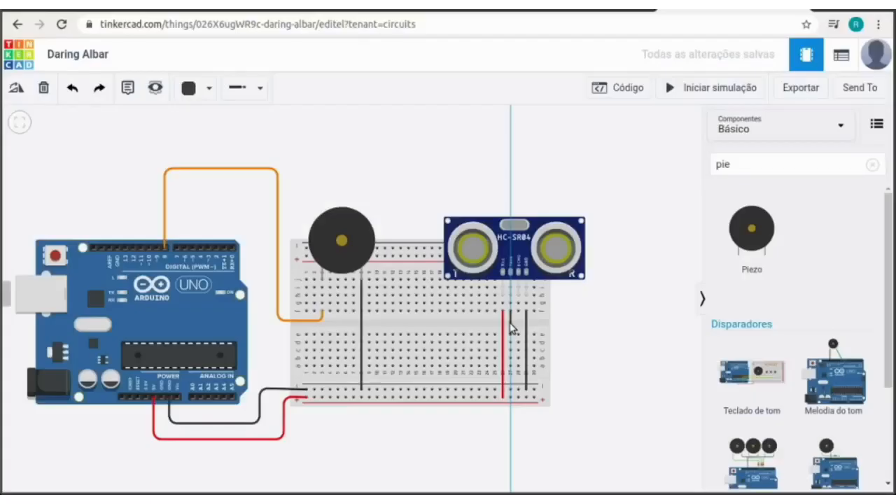
pyautogui.click(511, 323)
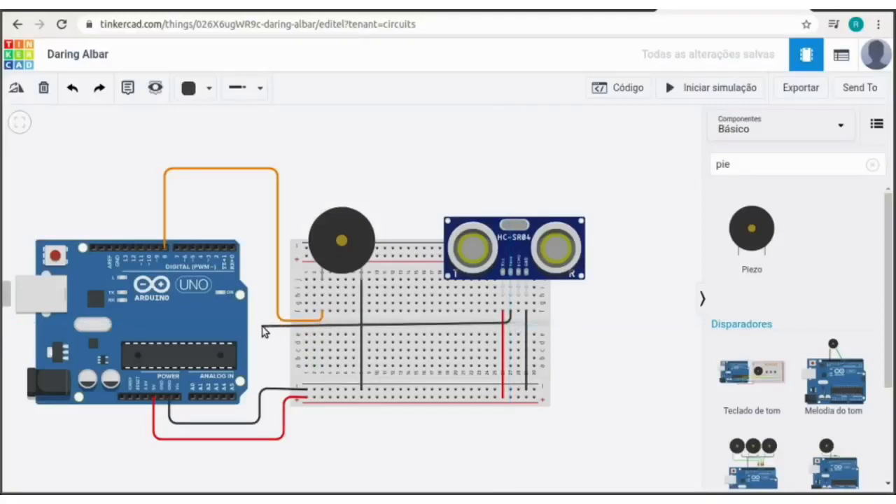
pyautogui.click(264, 326)
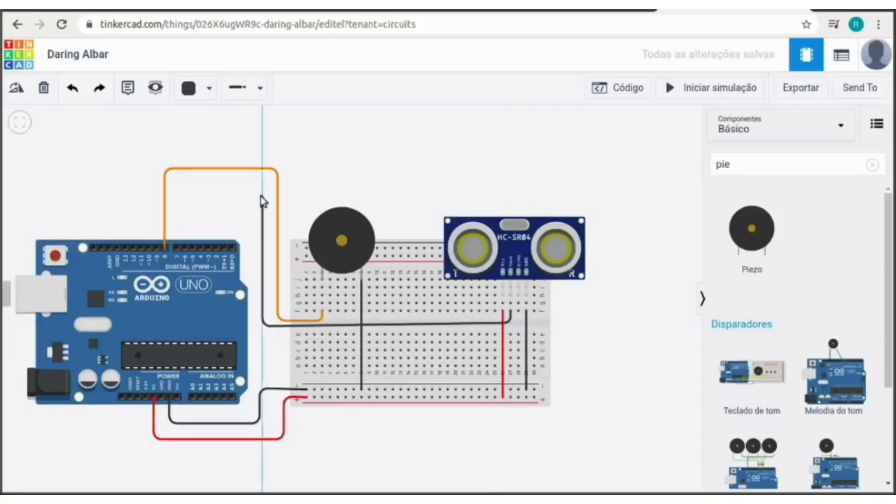
pyautogui.click(261, 199)
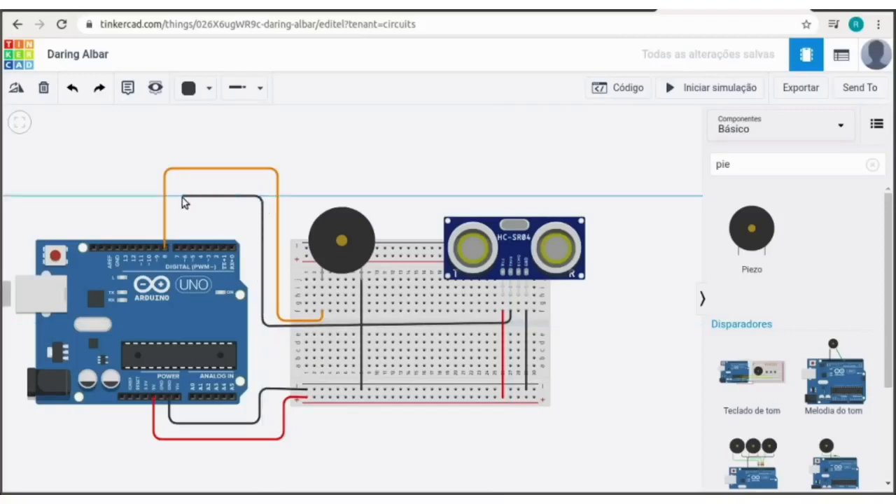
pyautogui.click(182, 198)
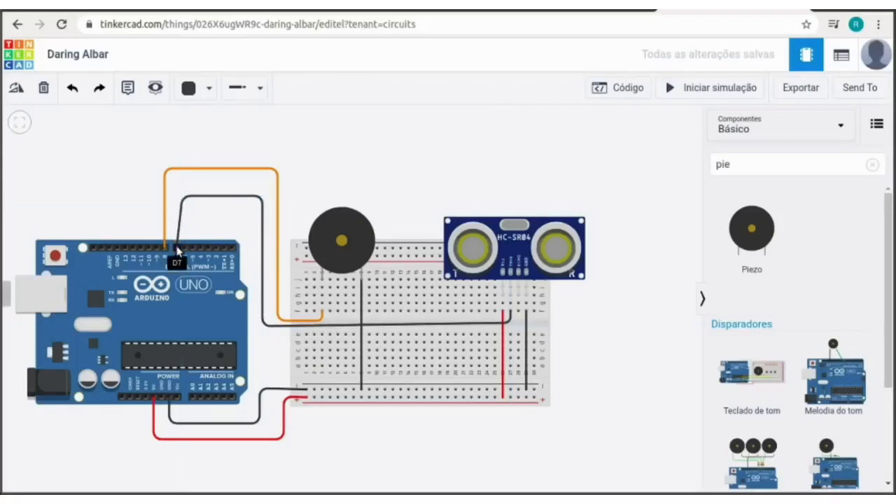
pyautogui.click(177, 250)
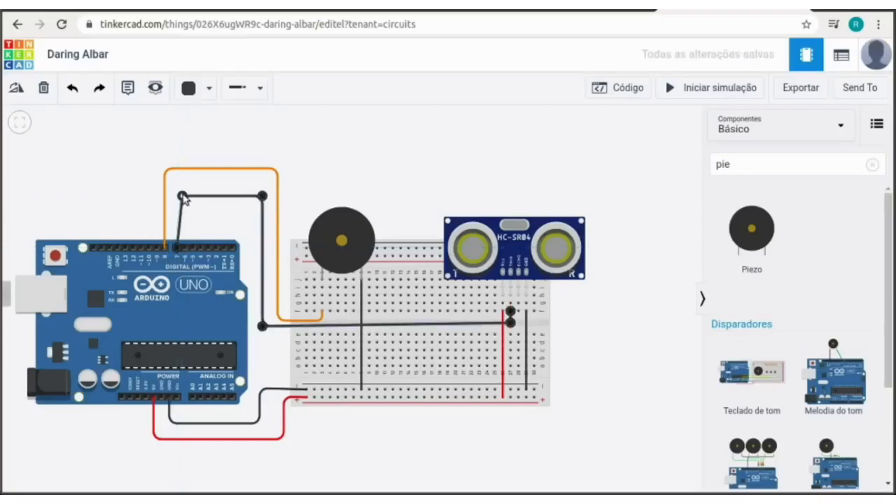
# - Straighten the TRIG wire's corners above pin D7 and below the sensor, and color the wire blue (Azul)
pyautogui.moveTo(183, 198); pyautogui.dragTo(177, 198)
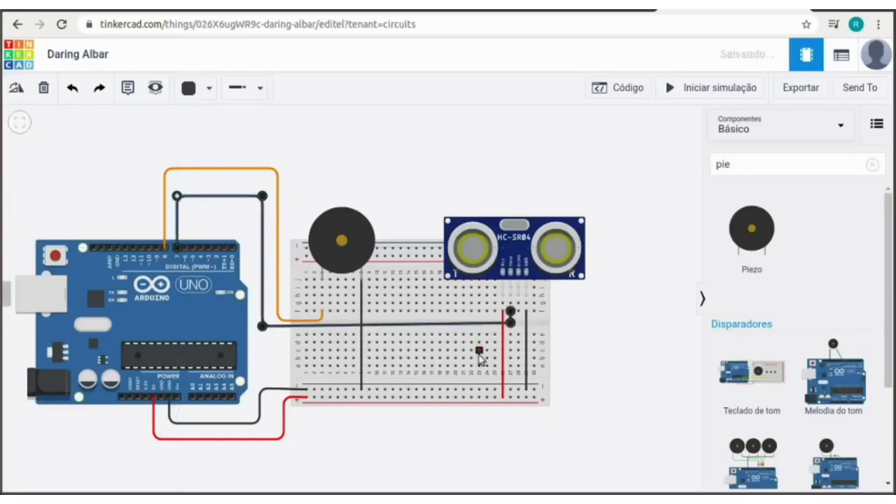
pyautogui.moveTo(510, 326); pyautogui.dragTo(511, 328)
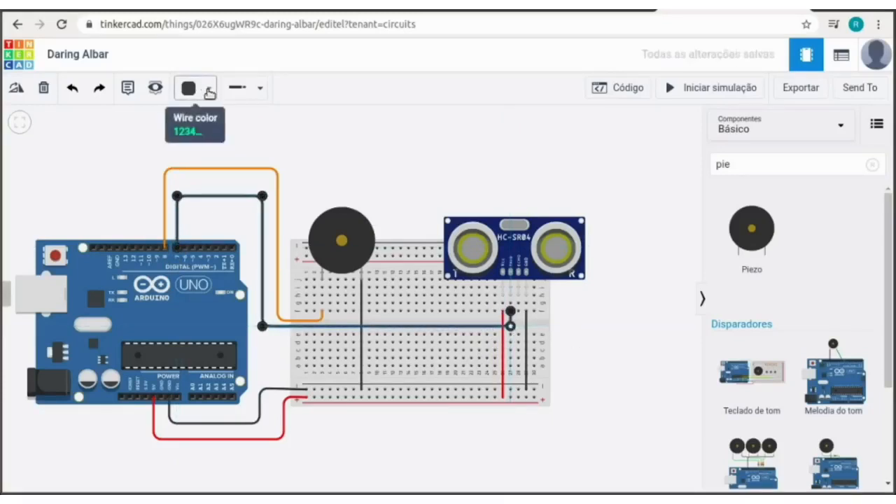
pyautogui.click(209, 90)
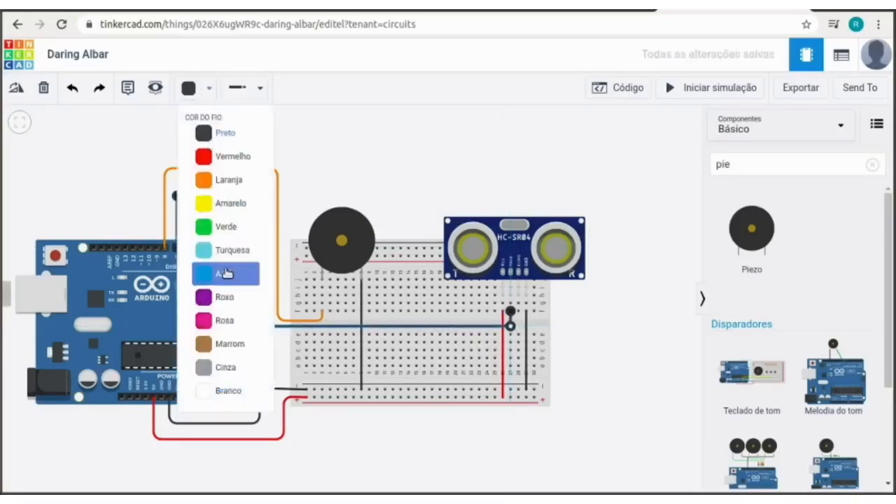
pyautogui.click(234, 274)
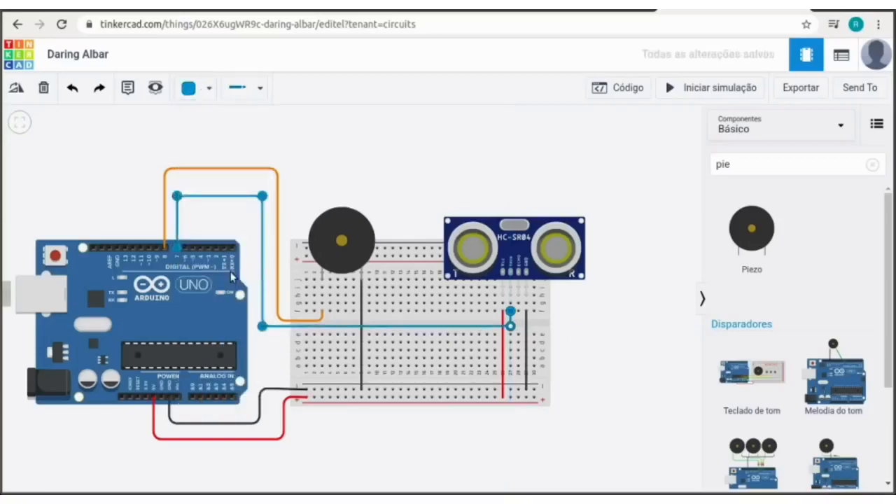
pyautogui.click(596, 349)
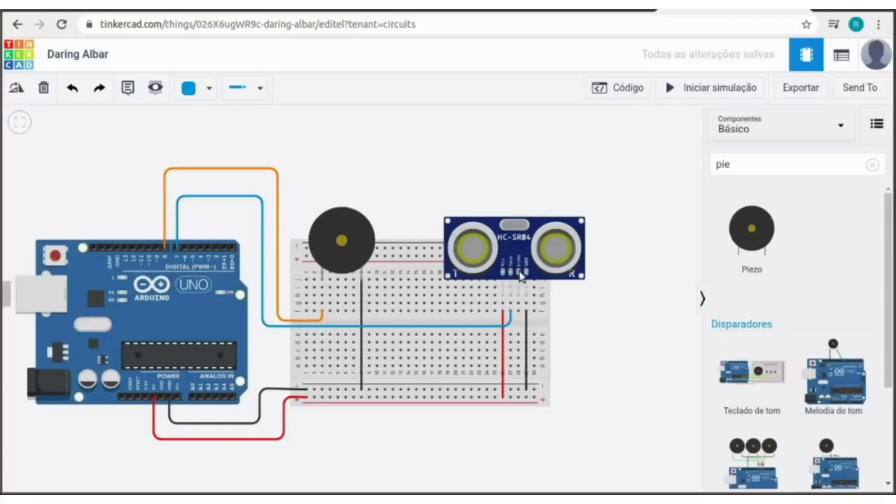
# - Wire the ultrasonic sensor's ECHO column to Arduino pin D6, routing it just below the breadboard's center gap and inside the TRIG wire
pyautogui.click(520, 274)
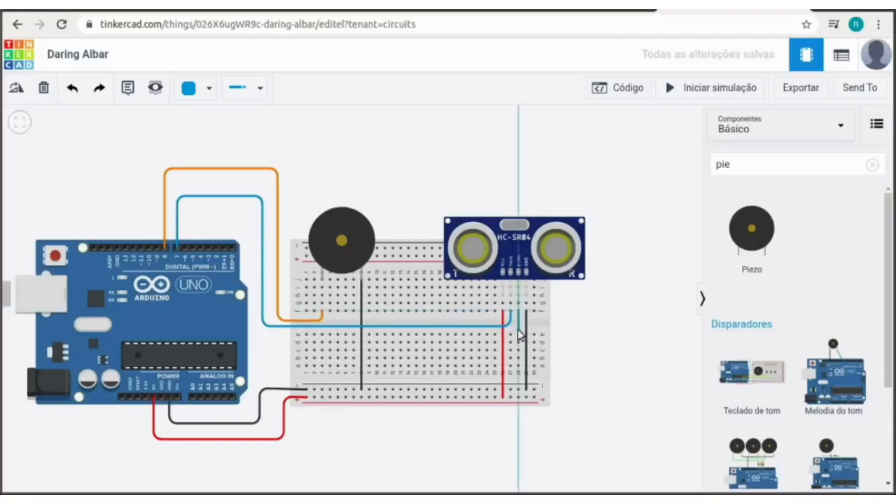
pyautogui.click(515, 337)
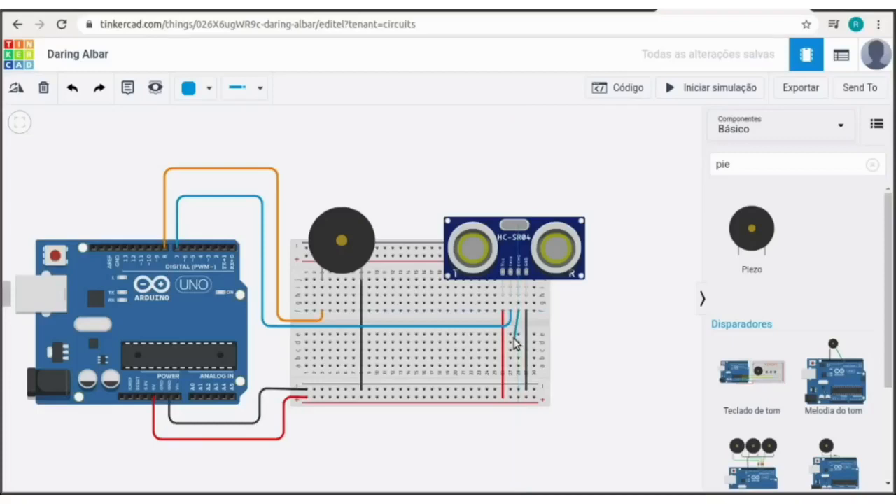
pyautogui.click(516, 341)
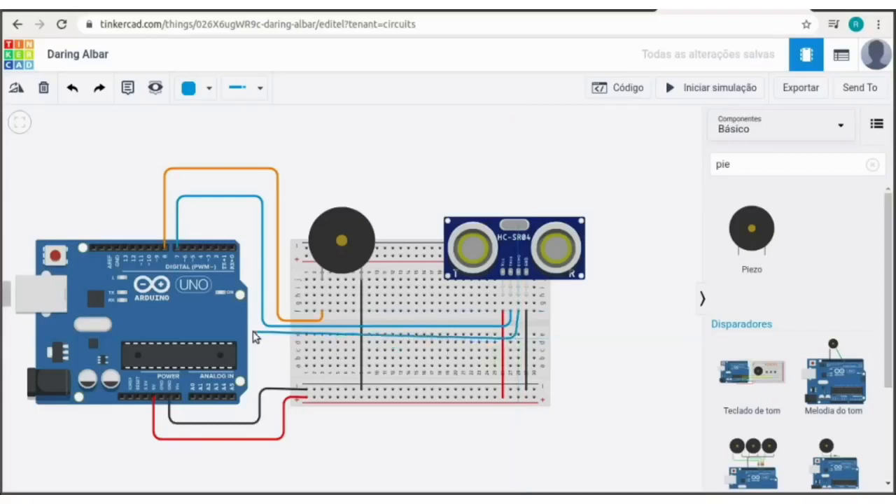
pyautogui.click(254, 335)
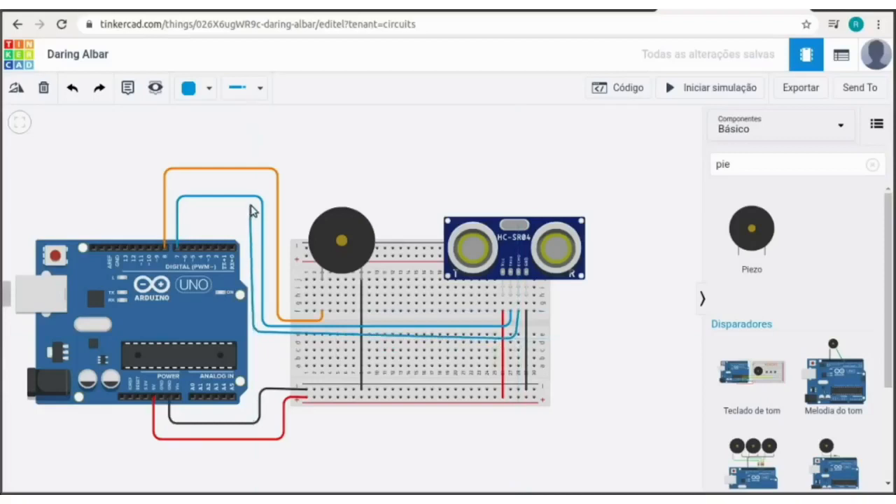
pyautogui.click(253, 207)
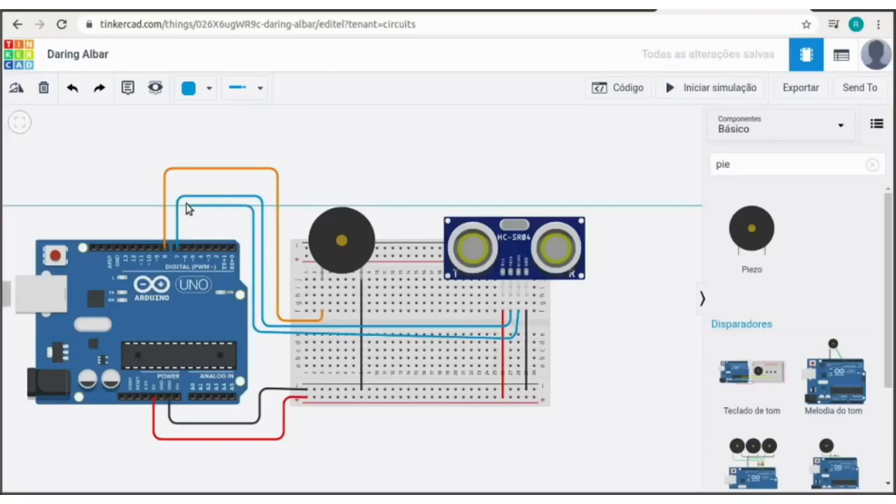
pyautogui.click(187, 207)
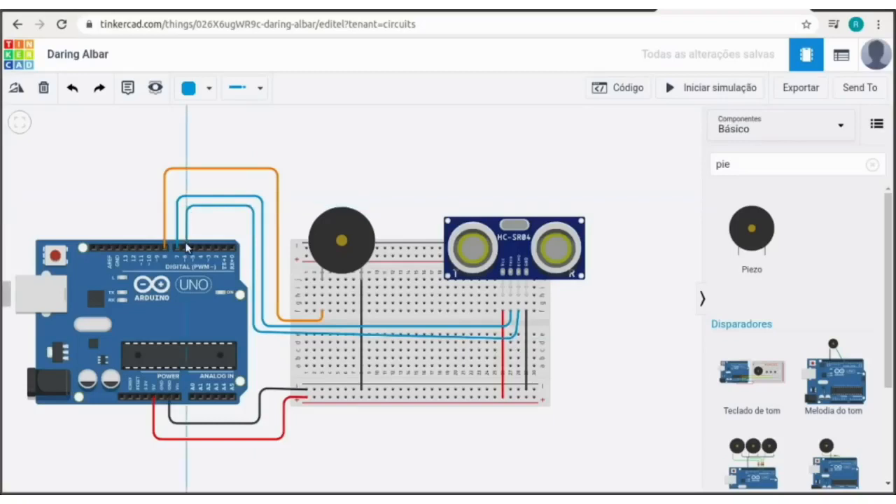
pyautogui.click(185, 250)
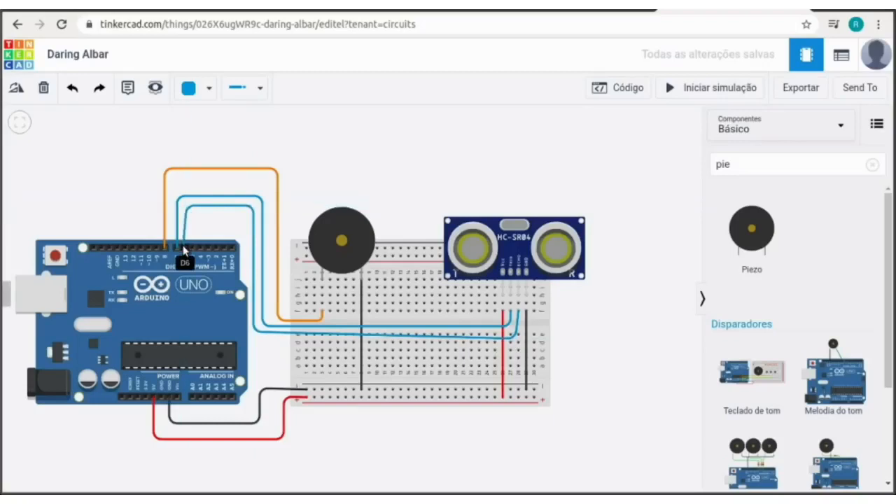
pyautogui.click(184, 247)
# - Straighten the ECHO wire's corners above pin D6, below the sensor and beside the Arduino, and color the wire purple (Roxo)
pyautogui.moveTo(187, 207); pyautogui.dragTo(186, 206)
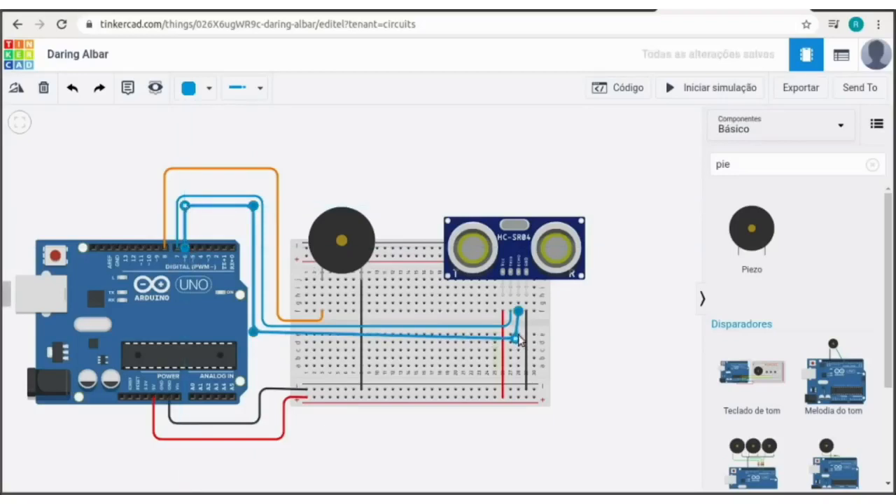
pyautogui.moveTo(518, 339); pyautogui.dragTo(518, 340)
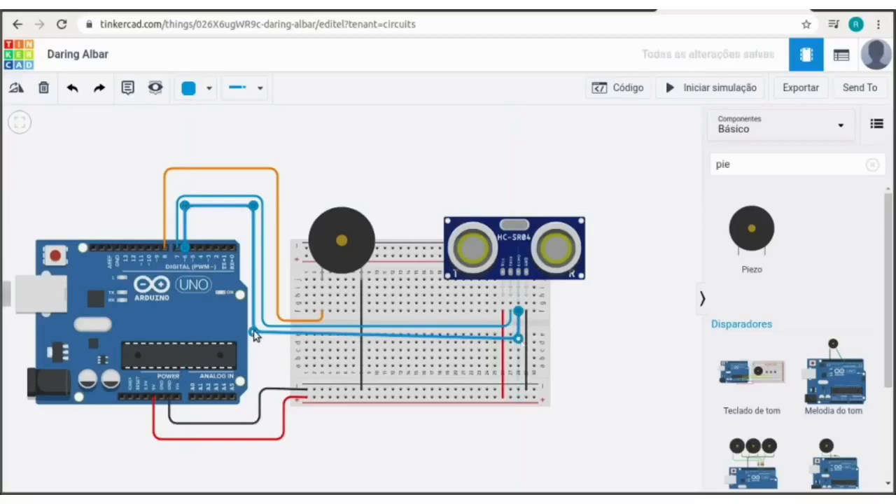
pyautogui.moveTo(257, 340); pyautogui.dragTo(254, 340)
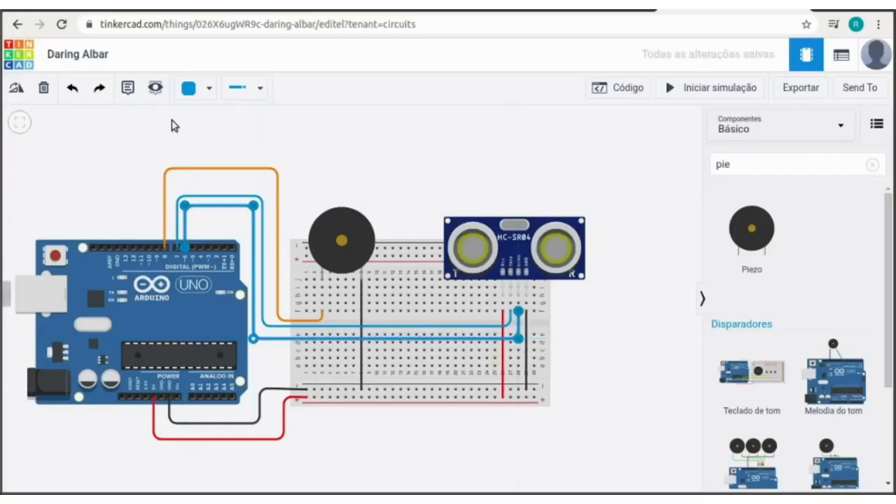
pyautogui.click(210, 91)
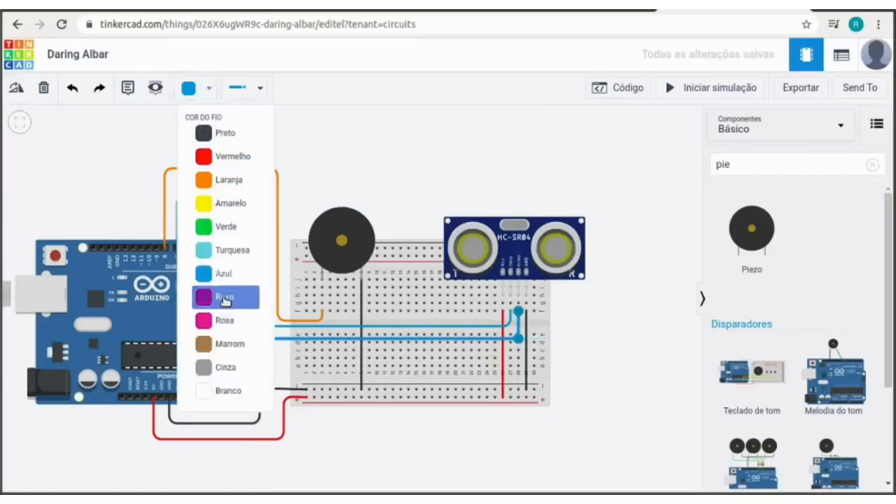
pyautogui.click(225, 298)
pyautogui.click(326, 160)
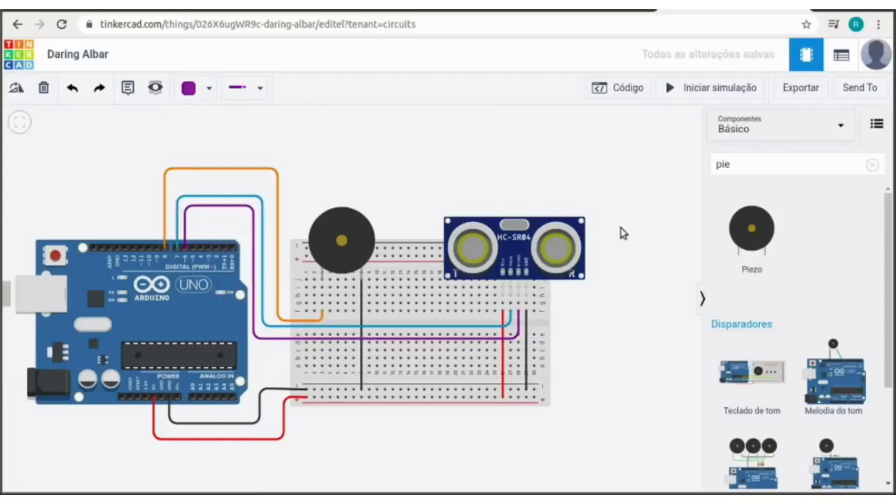
# - Remove the default LED blink blocks from the Arduino's block code and create a variable named DISTANCIA
pyautogui.click(621, 89)
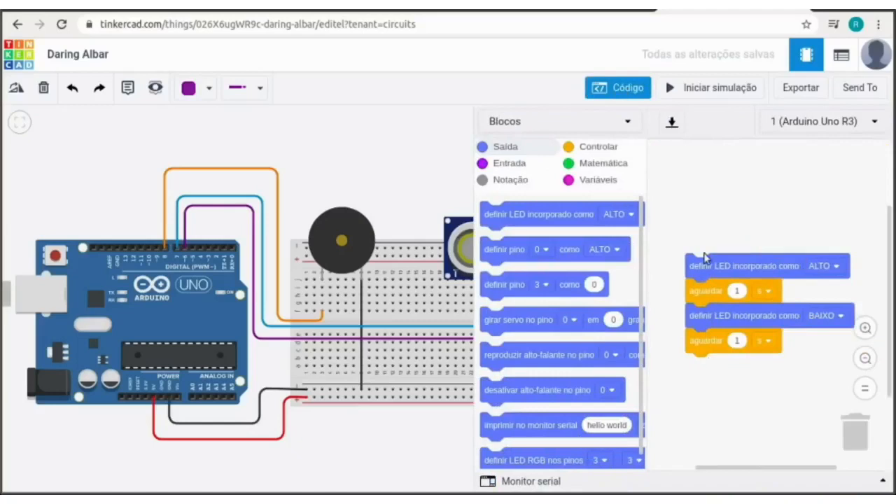
pyautogui.moveTo(701, 269); pyautogui.dragTo(857, 425)
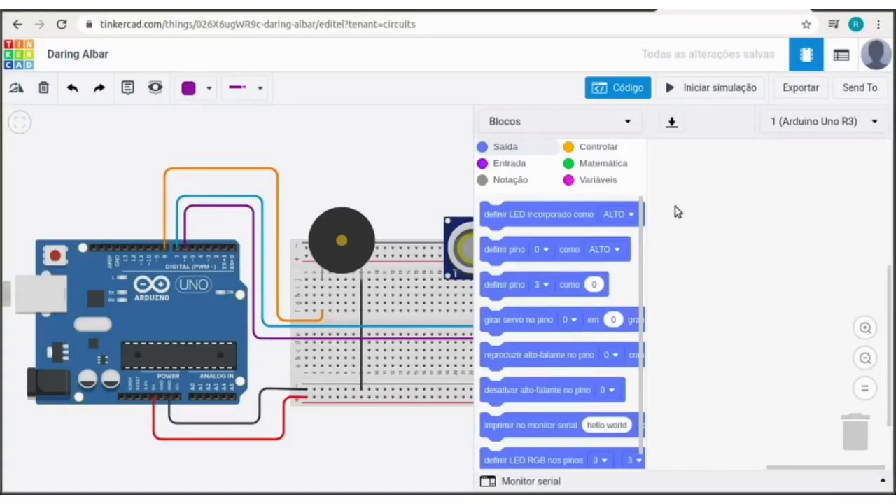
pyautogui.click(586, 181)
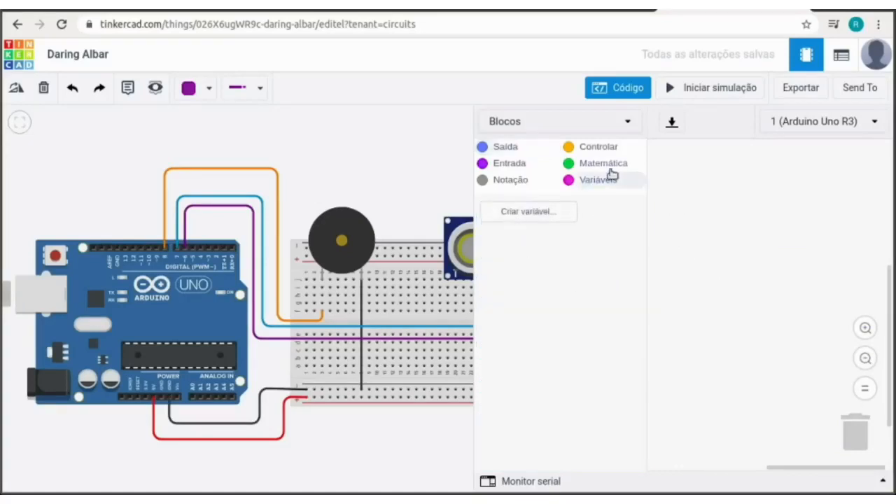
pyautogui.click(514, 213)
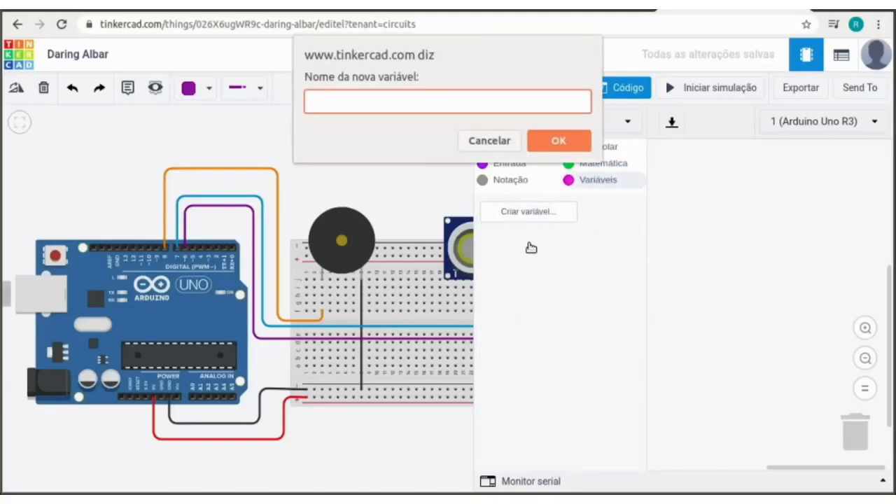
pyautogui.write('DISTANCIA')
pyautogui.click(557, 143)
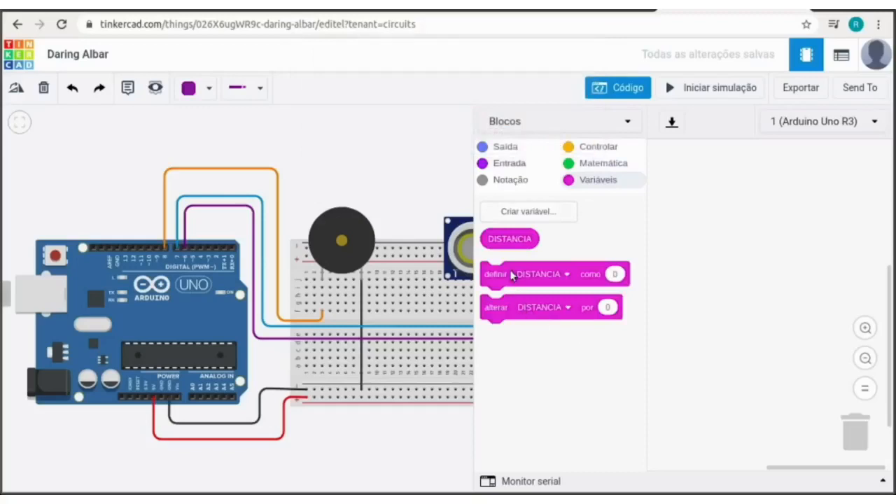
# - Add a block that sets DISTANCIA to the ultrasonic distance sensor reading, and widen the code area to show the whole block
pyautogui.moveTo(511, 275); pyautogui.dragTo(706, 219)
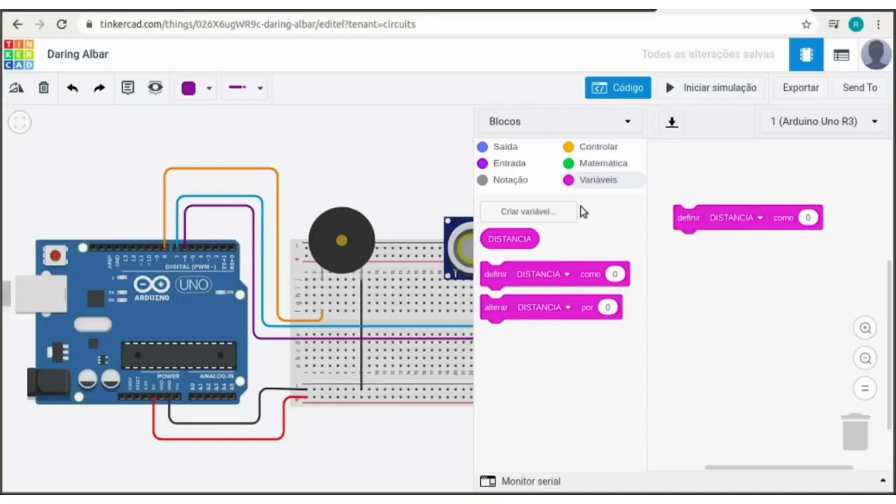
pyautogui.click(502, 164)
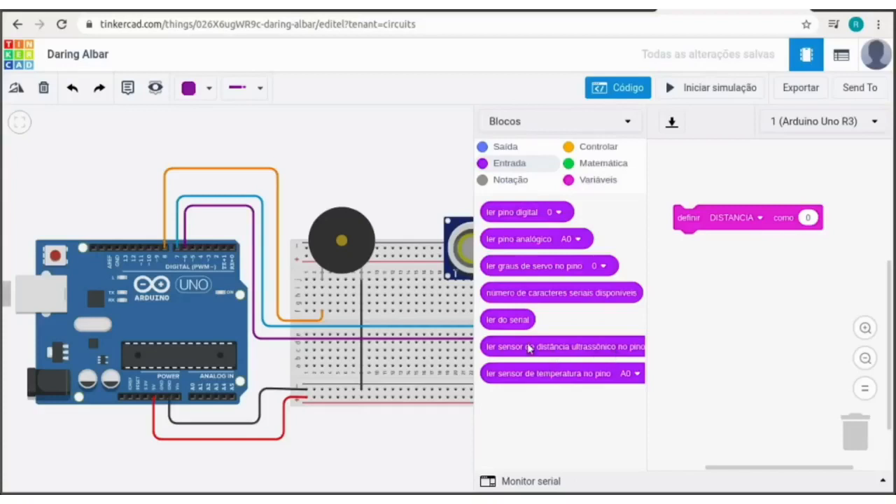
pyautogui.moveTo(528, 349); pyautogui.dragTo(843, 218)
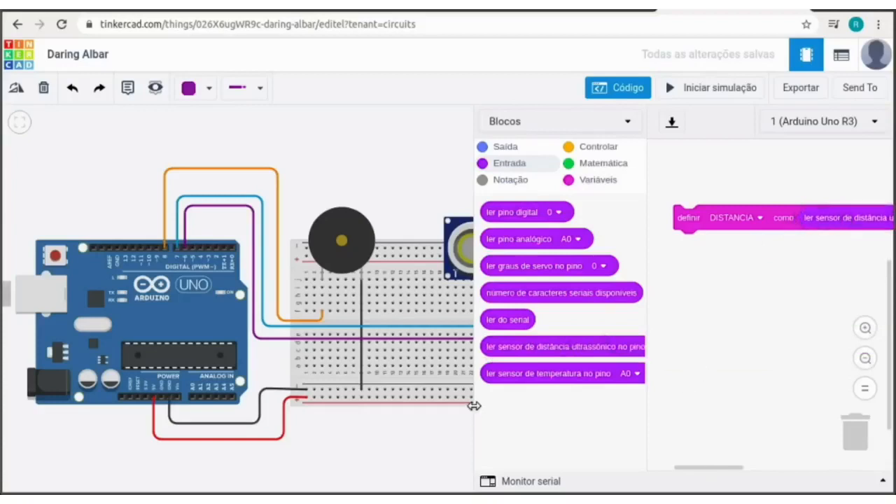
pyautogui.moveTo(475, 406); pyautogui.dragTo(23, 385)
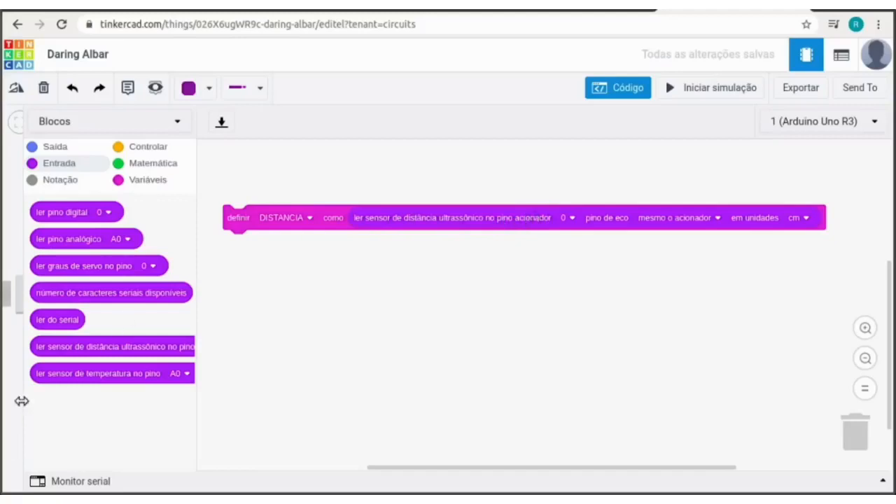
# - Examine in the circuit which wires connect the ultrasonic sensor's TRIG and ECHO pins to the Arduino
pyautogui.moveTo(20, 400); pyautogui.dragTo(474, 402)
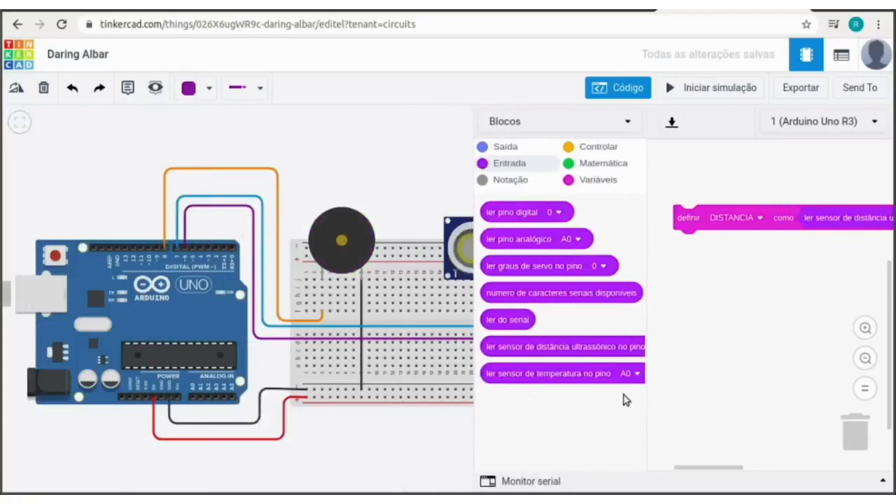
pyautogui.click(627, 89)
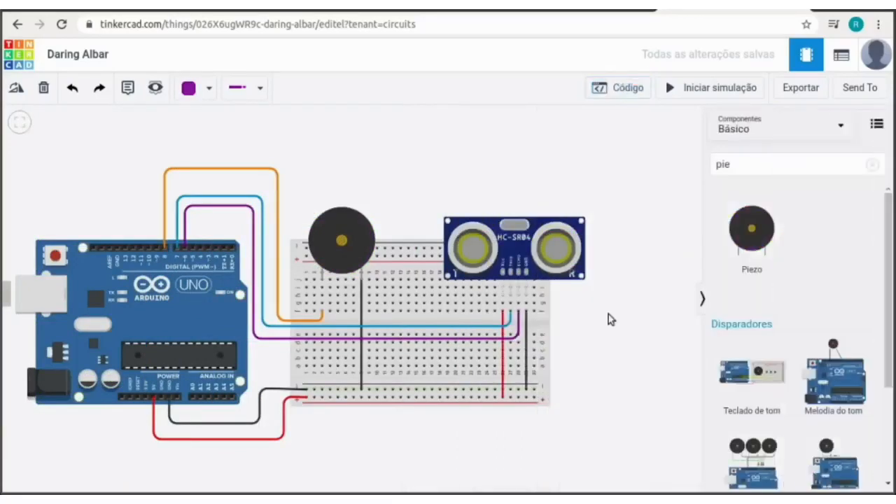
pyautogui.scroll(5, 584, 338)
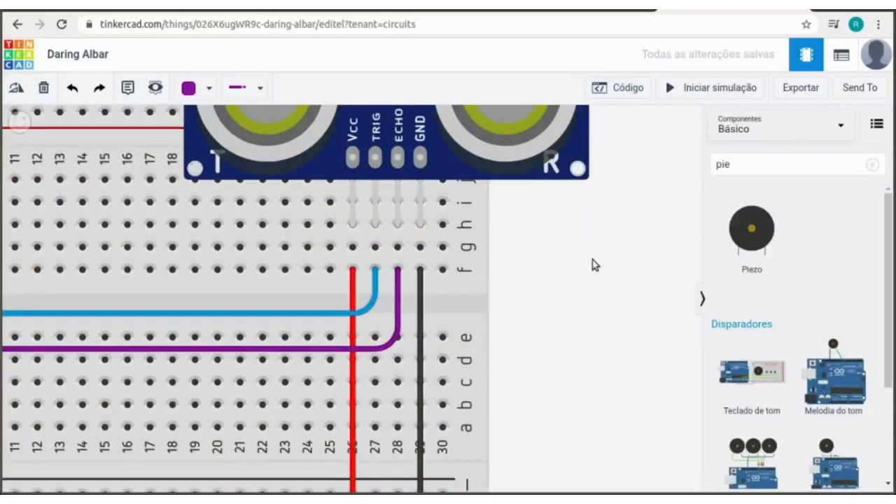
pyautogui.scroll(4, 592, 265)
pyautogui.scroll(-5, 592, 265)
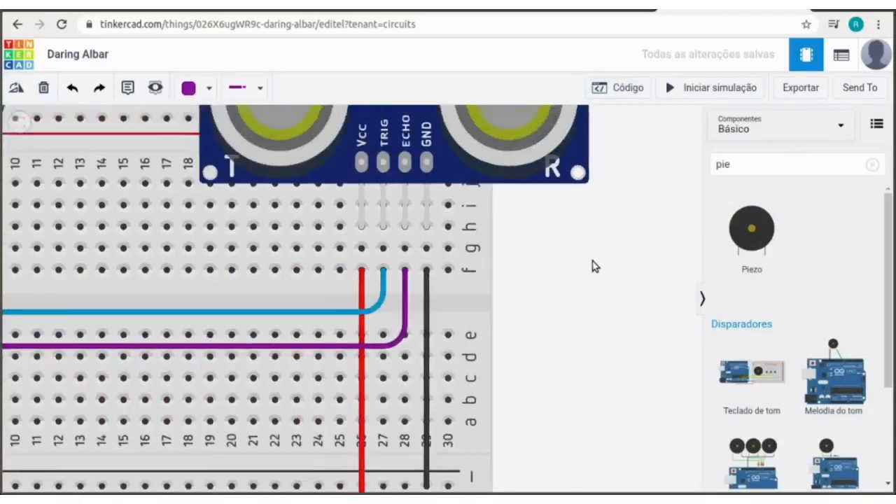
pyautogui.click(21, 122)
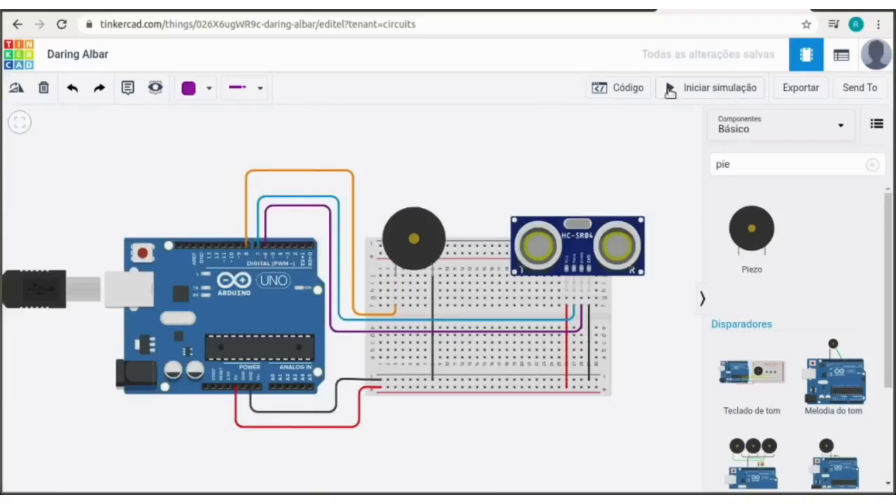
# - Set the ultrasonic reading block's trigger pin to 7 and its echo pin to 6 in the widened code area
pyautogui.click(621, 91)
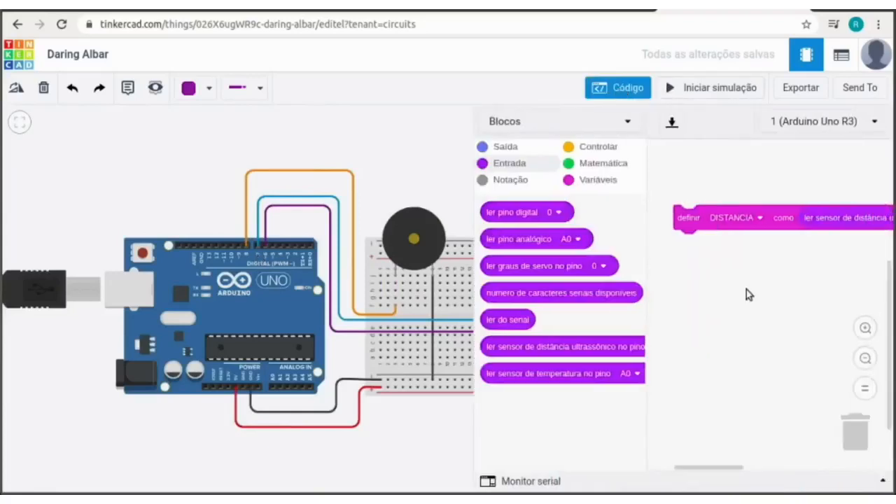
pyautogui.moveTo(472, 426); pyautogui.dragTo(15, 435)
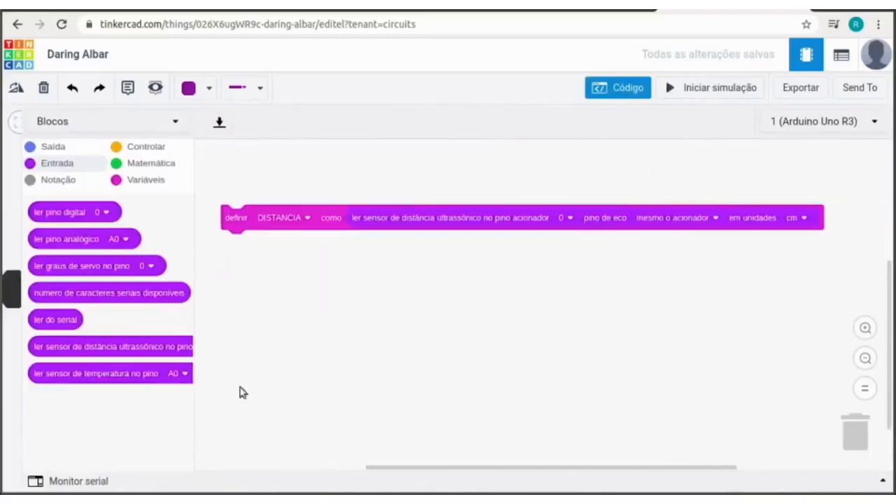
pyautogui.click(570, 219)
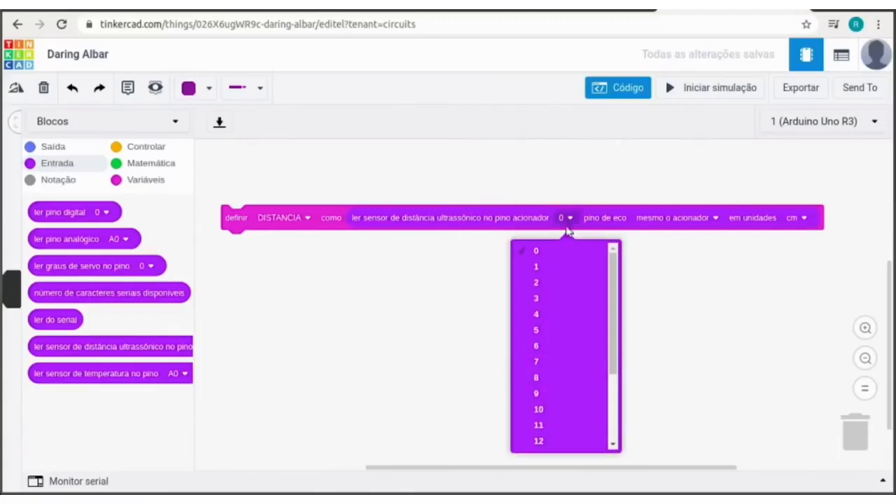
pyautogui.click(547, 361)
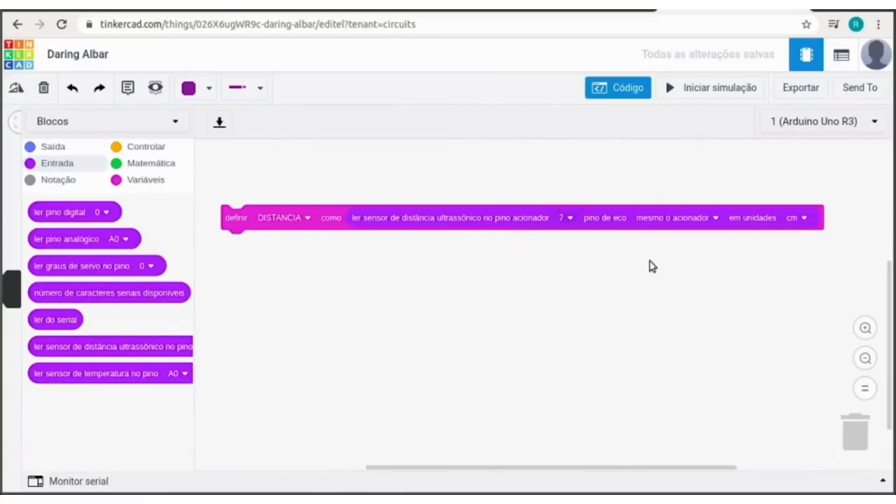
pyautogui.click(715, 218)
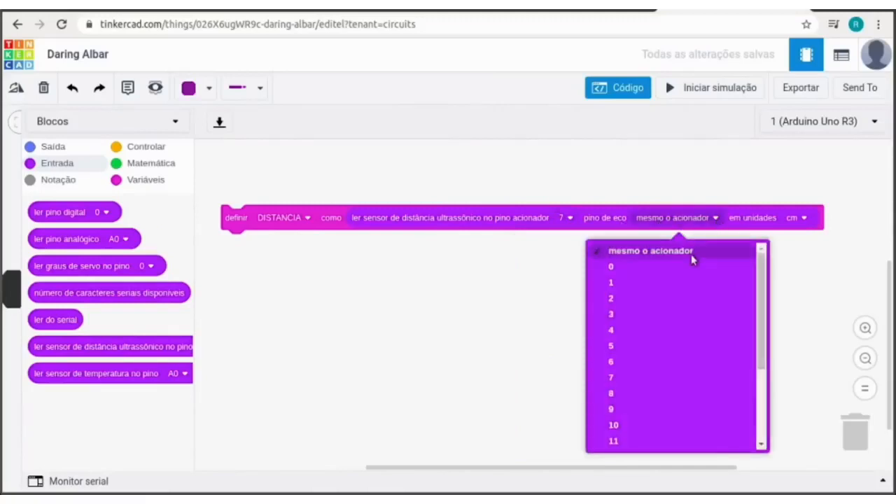
pyautogui.click(646, 362)
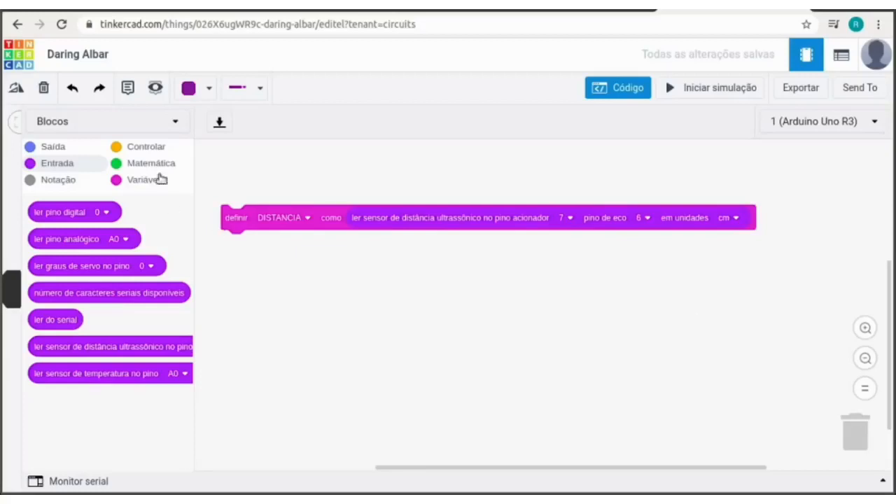
# - Attach an if-then-else block (se/então/outro) directly below the DISTANCIA definition block
pyautogui.click(136, 150)
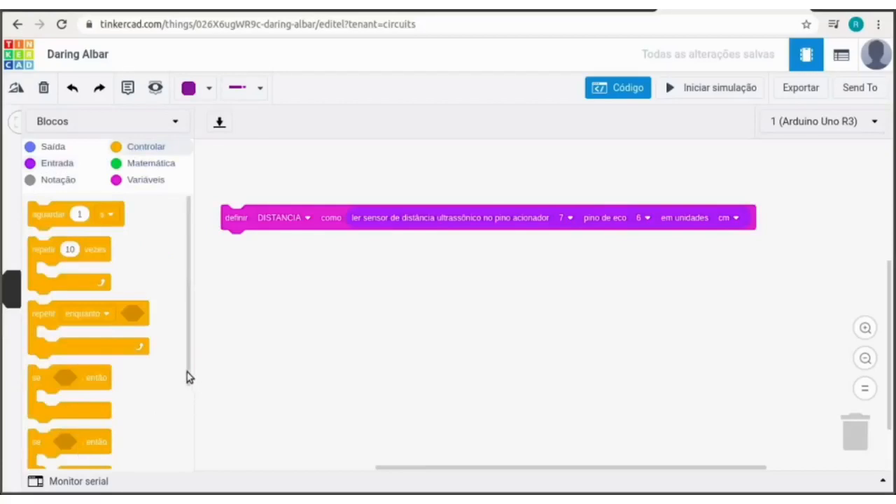
pyautogui.moveTo(187, 373); pyautogui.dragTo(187, 436)
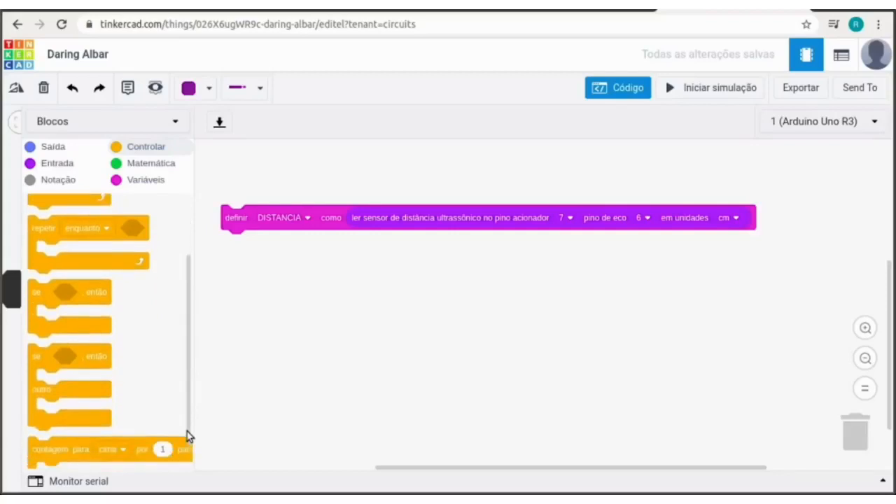
pyautogui.moveTo(79, 384); pyautogui.dragTo(271, 274)
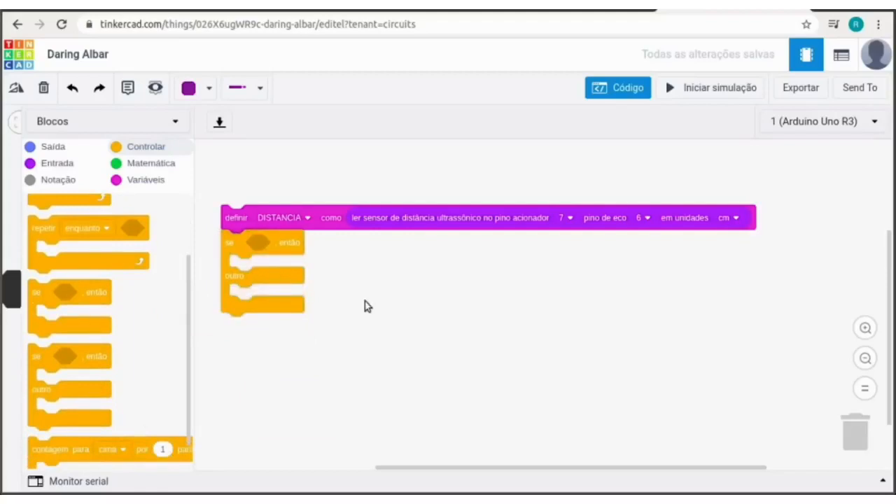
# - Insert a less-than comparison into the if block's condition, with the DISTANCIA variable as its first operand
pyautogui.click(143, 165)
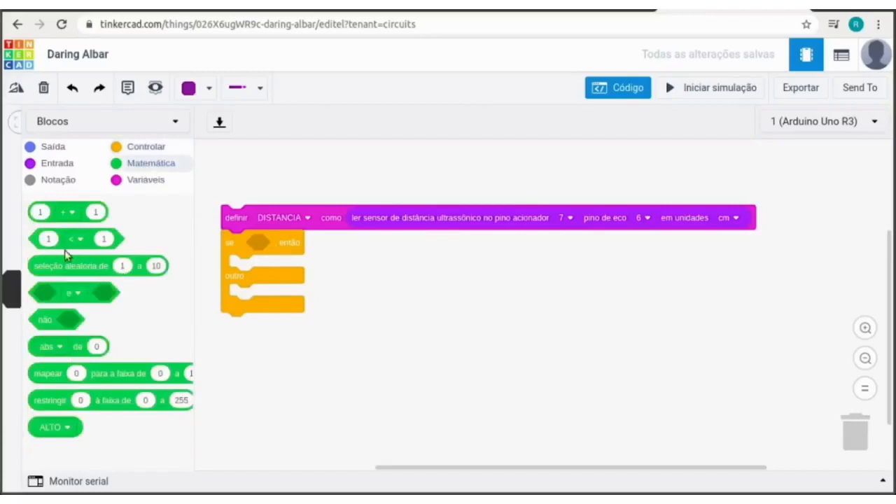
pyautogui.moveTo(61, 242); pyautogui.dragTo(278, 249)
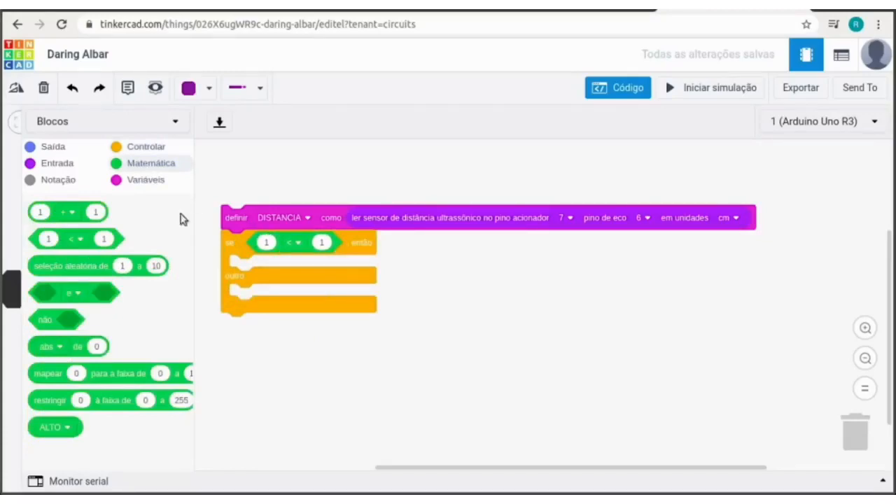
pyautogui.click(138, 179)
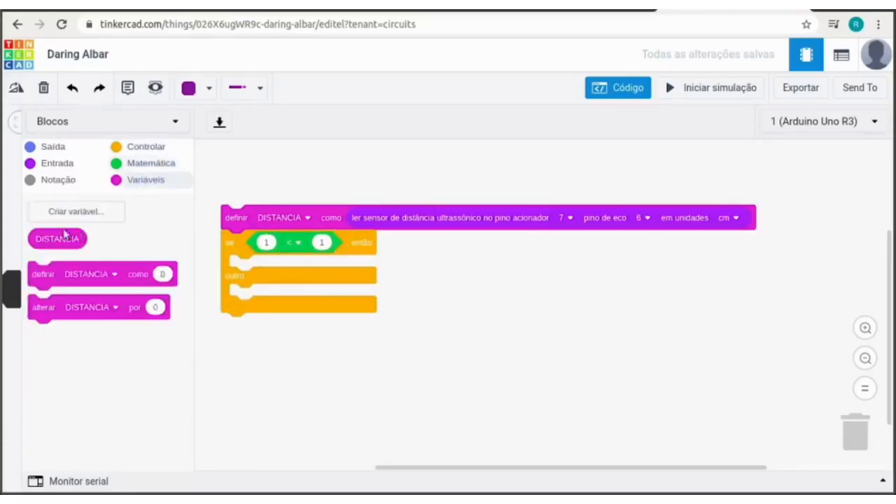
pyautogui.moveTo(54, 238); pyautogui.dragTo(283, 245)
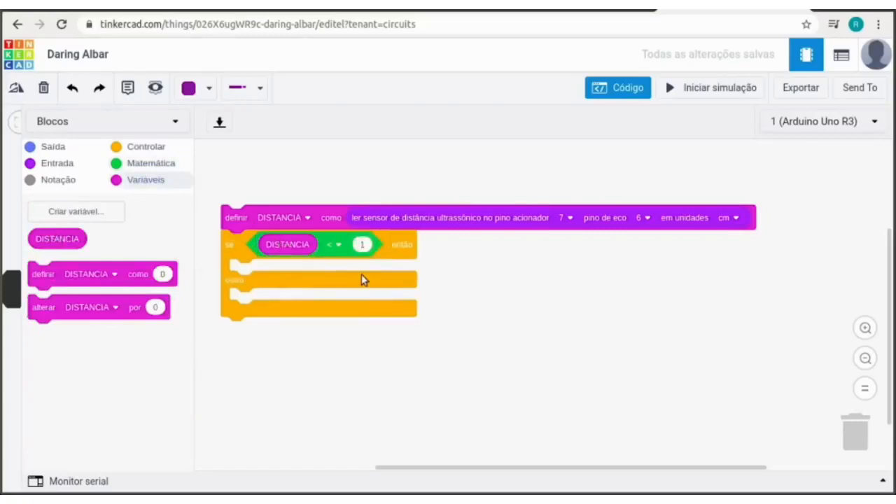
# - Set the condition's comparison operator to ≤ and its comparison value to 50
pyautogui.click(339, 246)
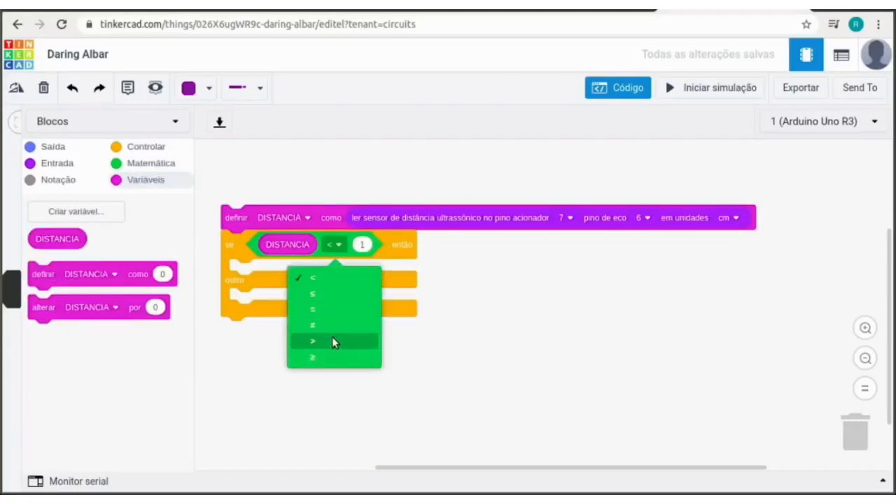
pyautogui.click(330, 294)
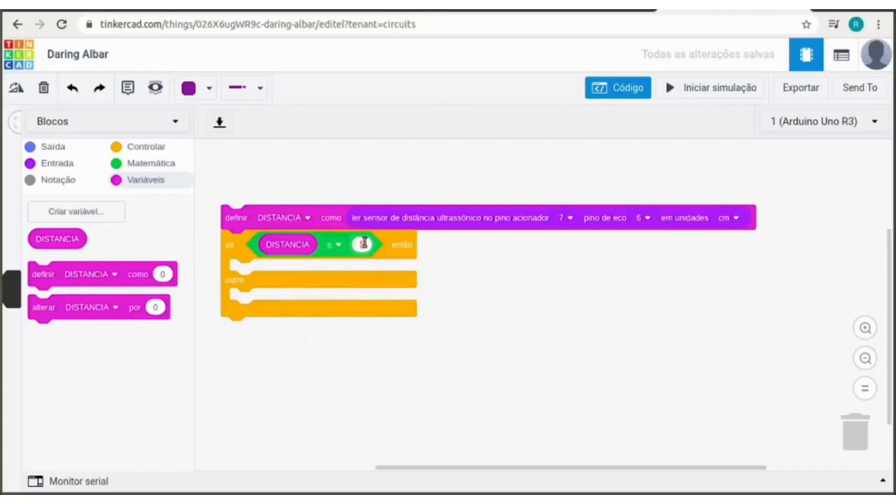
pyautogui.write('0')
pyautogui.click(453, 320)
# - Add a play-speaker block (reproduzir alto-falante) to the then branch, set to pin 8 for 3 seconds
pyautogui.click(45, 147)
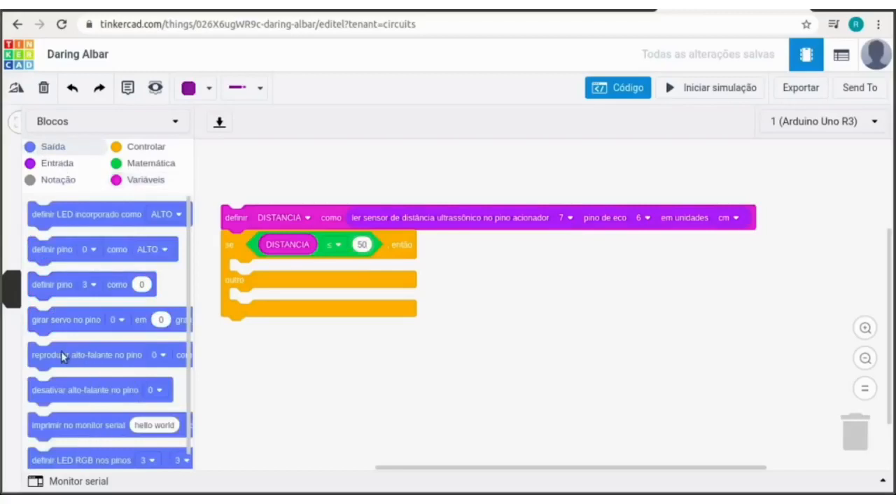
pyautogui.moveTo(61, 355); pyautogui.dragTo(262, 273)
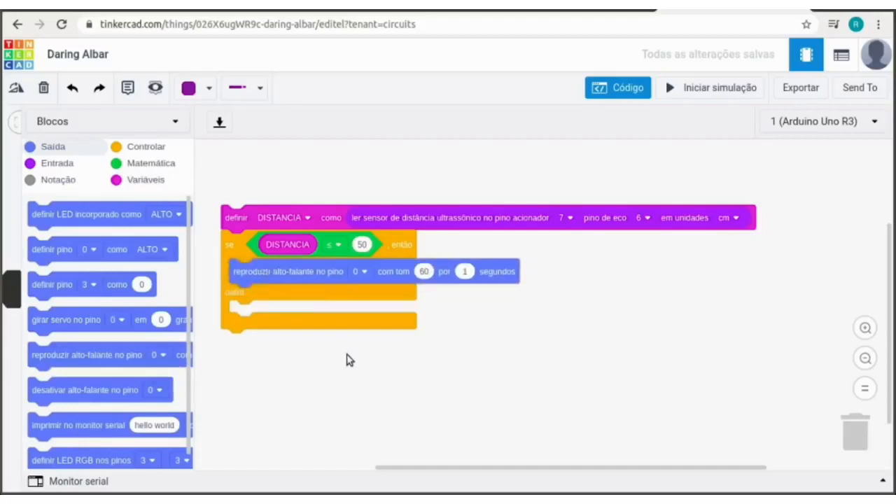
pyautogui.click(364, 271)
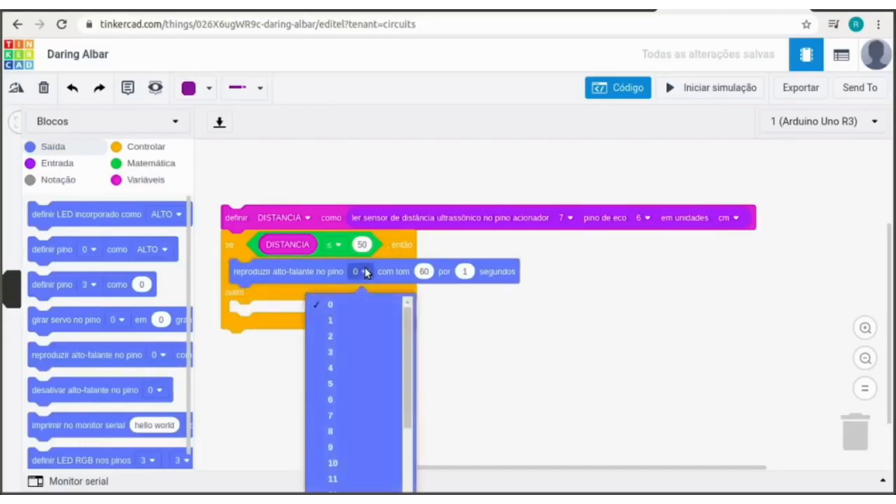
pyautogui.click(345, 431)
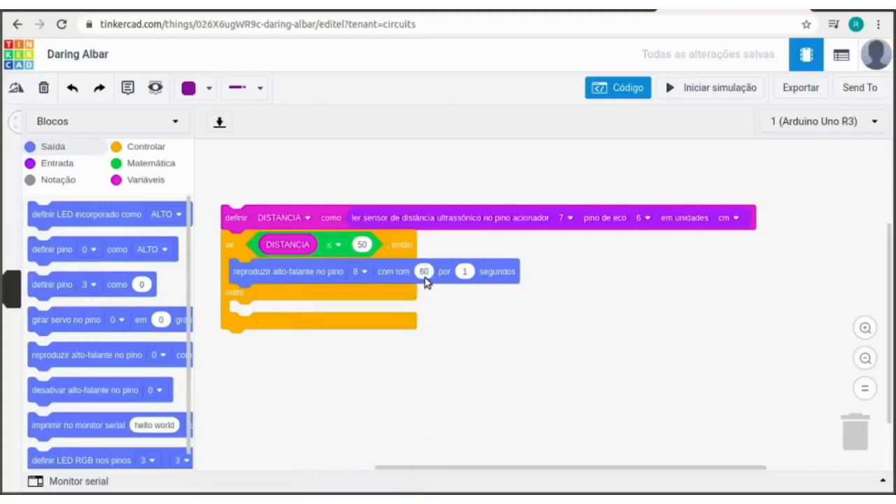
pyautogui.click(467, 271)
pyautogui.click(509, 371)
# - Add a turn-off-speaker block (desativar alto-falante) to the else branch (outro) and set its pin to 8
pyautogui.moveTo(69, 386); pyautogui.dragTo(270, 310)
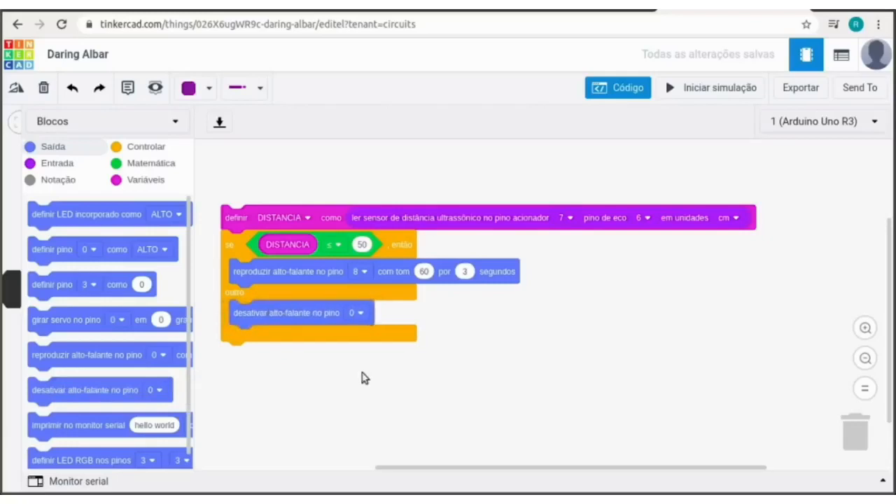
pyautogui.click(358, 313)
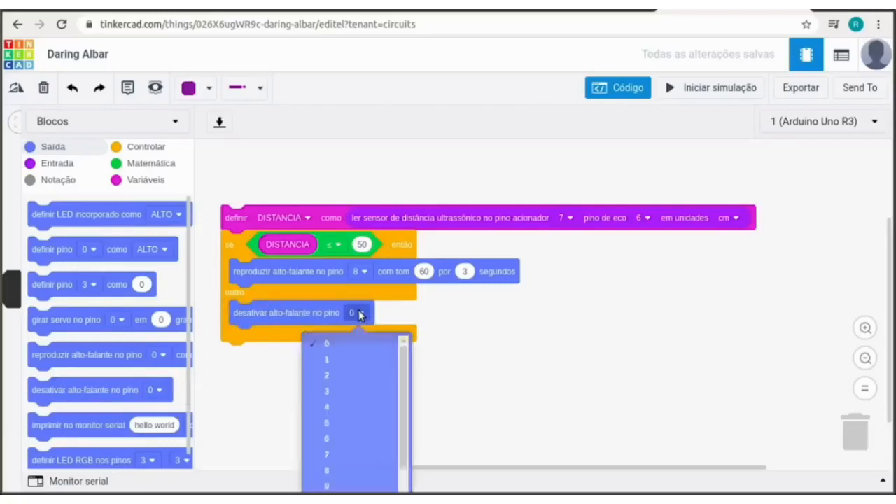
pyautogui.click(326, 473)
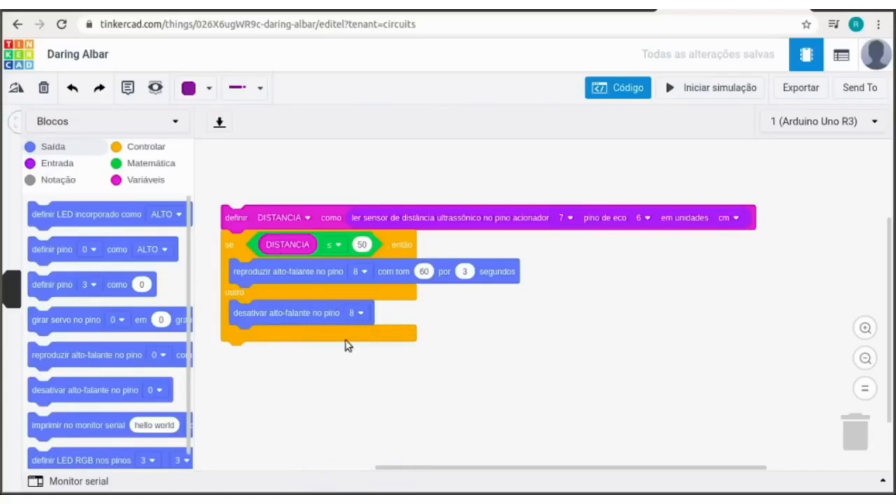
# - Start the simulation from the circuit view and show the ultrasonic sensor's detection zone with its movable target
pyautogui.click(620, 88)
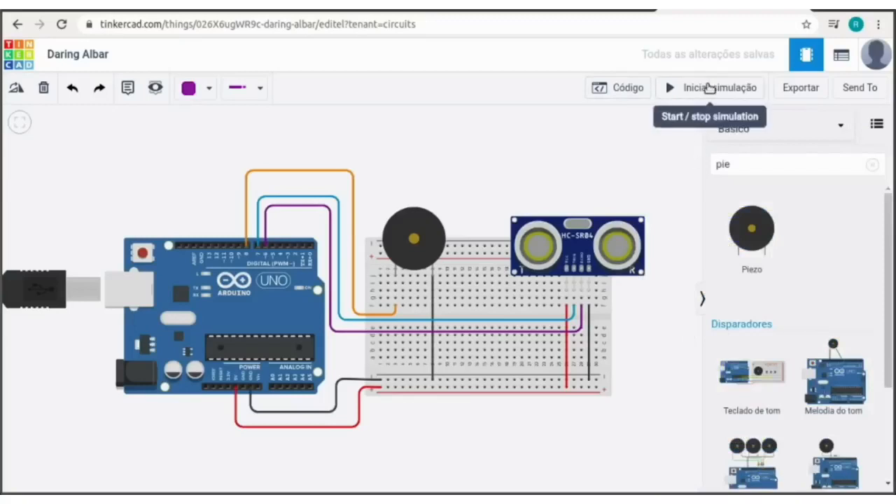
pyautogui.click(709, 87)
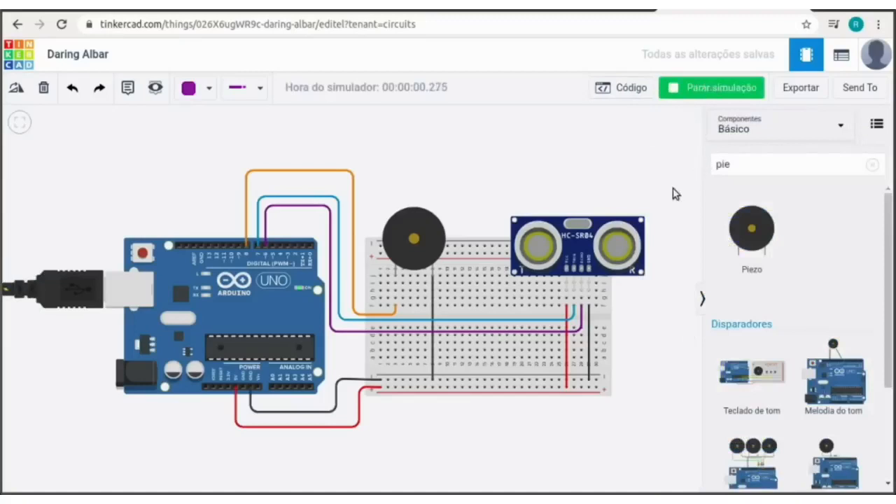
pyautogui.click(576, 227)
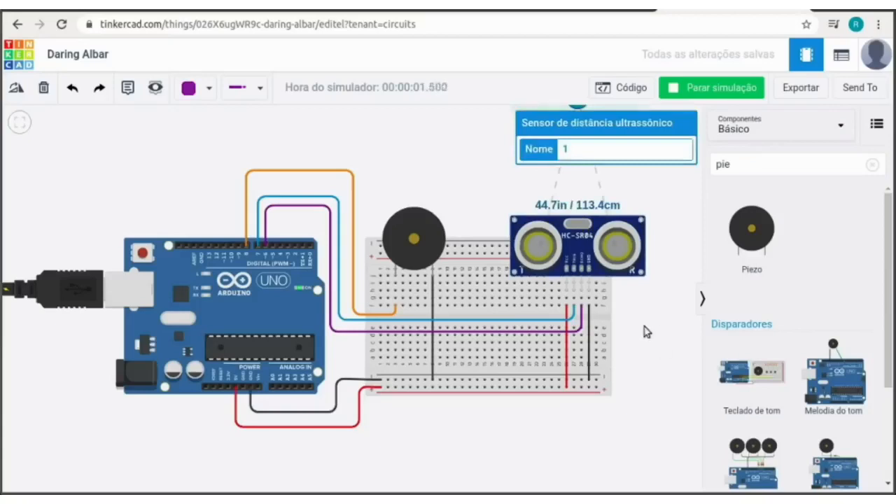
pyautogui.moveTo(645, 331); pyautogui.dragTo(644, 410)
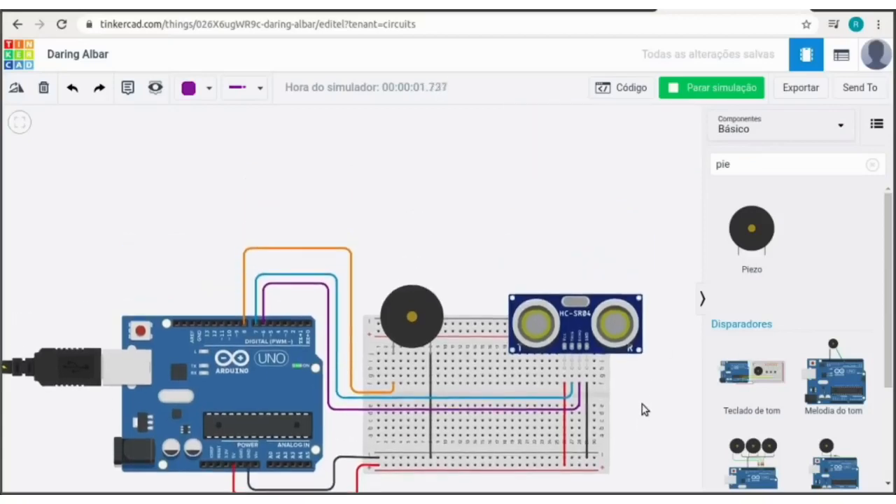
pyautogui.click(574, 302)
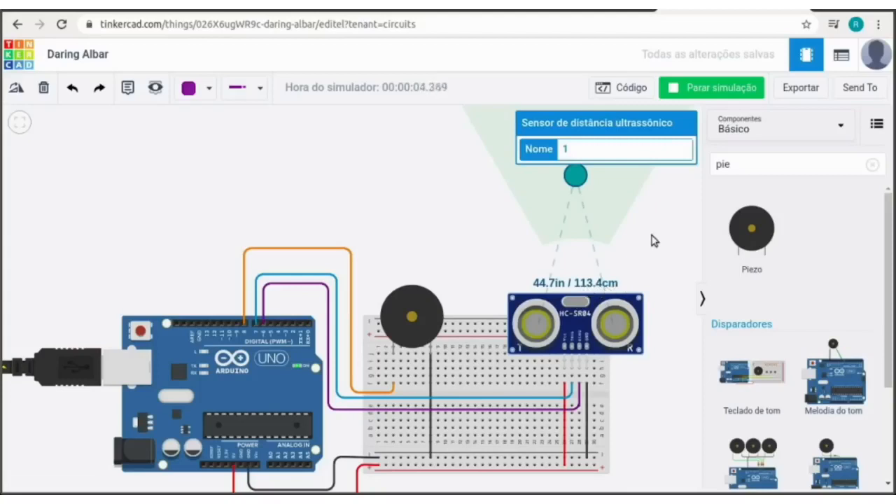
# - Test the buzzer by moving the target to about 41 cm from the sensor and back to about 95 cm, and stop the simulation
pyautogui.moveTo(575, 176); pyautogui.dragTo(575, 199)
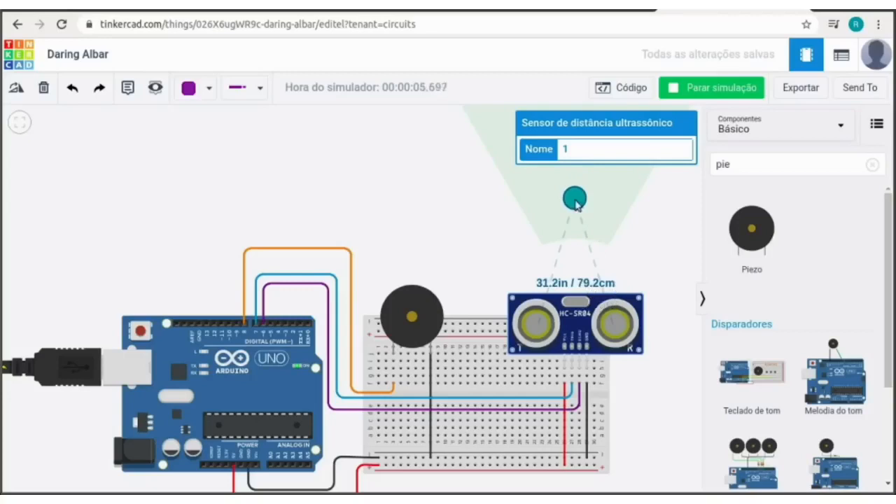
pyautogui.moveTo(575, 200)
pyautogui.mouseDown()
pyautogui.moveTo(573, 224)
pyautogui.moveTo(574, 193)
pyautogui.mouseUp()
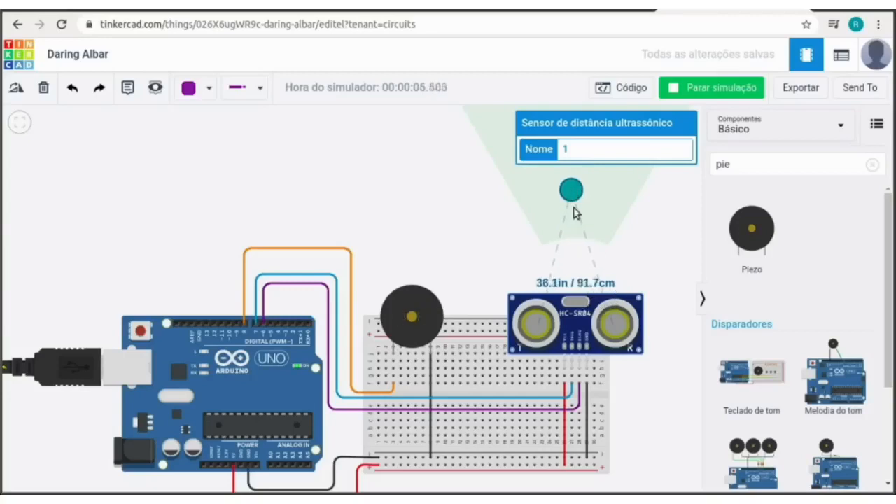
pyautogui.scroll(-2, 574, 199)
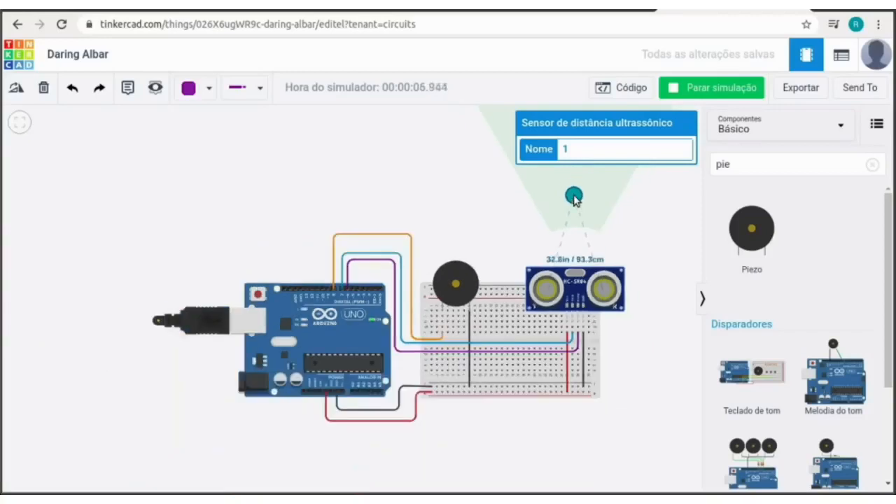
pyautogui.moveTo(574, 198); pyautogui.dragTo(574, 216)
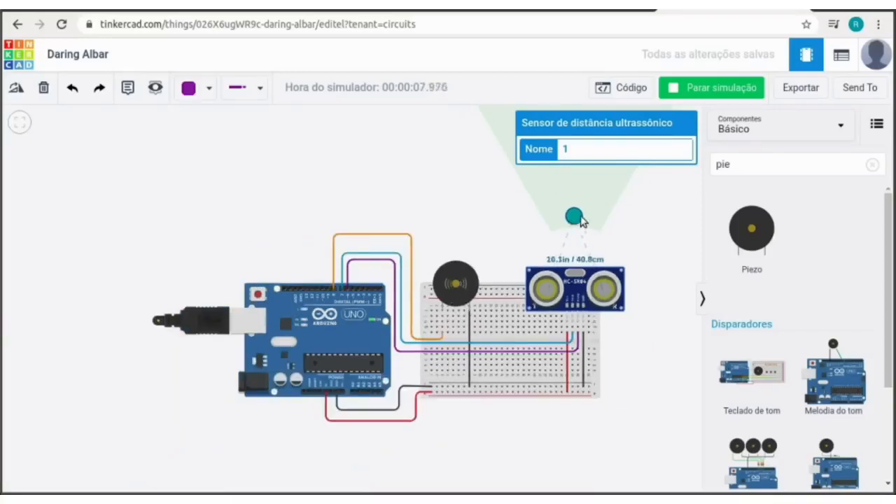
pyautogui.moveTo(574, 216); pyautogui.dragTo(575, 182)
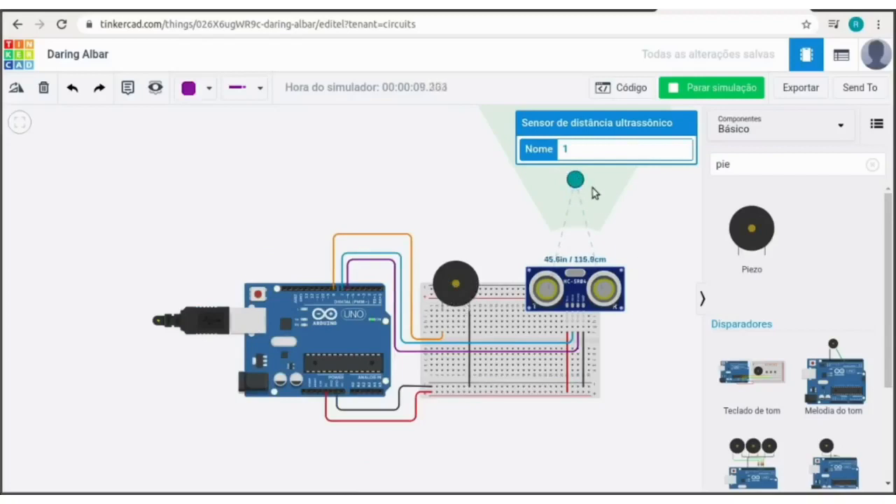
pyautogui.moveTo(576, 180)
pyautogui.mouseDown()
pyautogui.moveTo(577, 223)
pyautogui.moveTo(576, 189)
pyautogui.mouseUp()
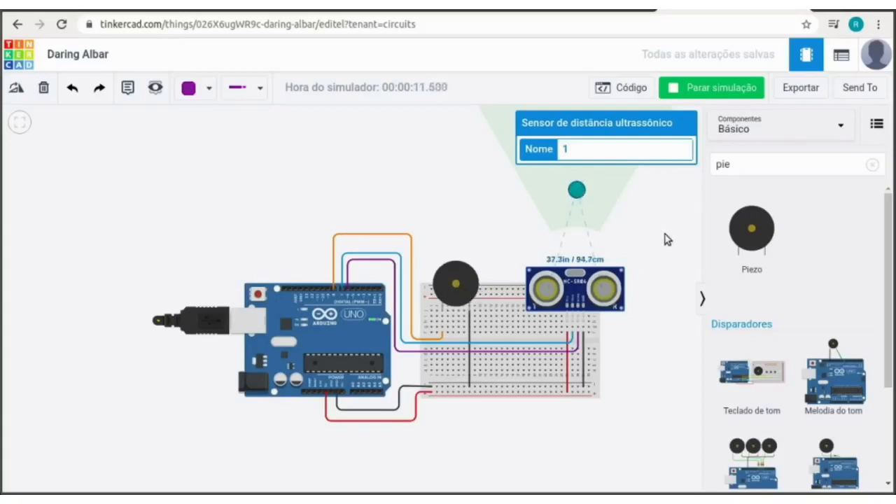
pyautogui.click(702, 89)
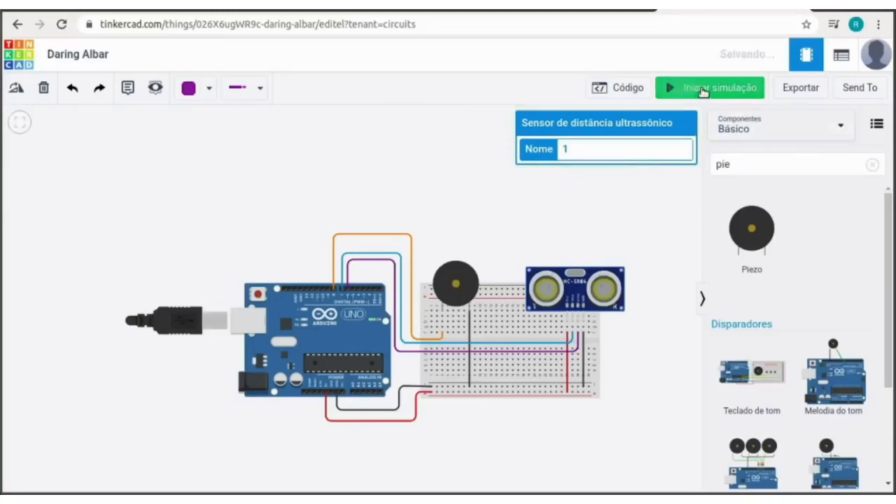
pyautogui.click(615, 181)
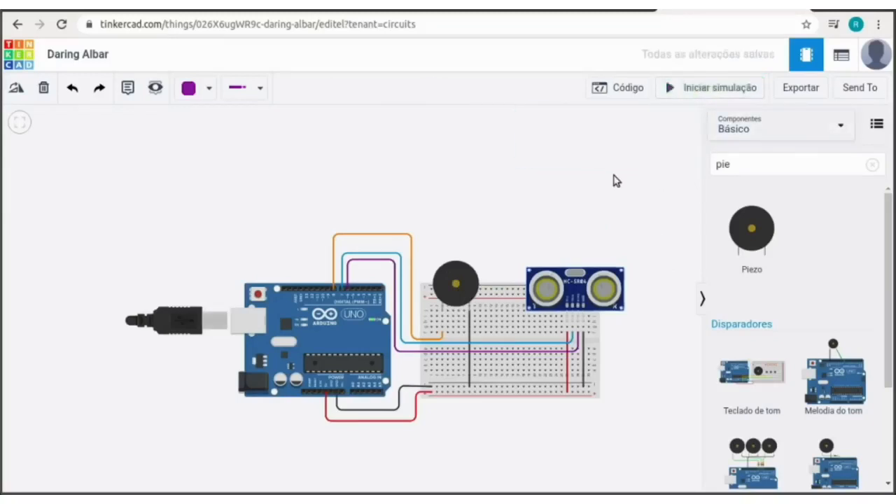
# - Show the program as blocks plus text, examine the generated C++ setup and loop code, and return to the circuit
pyautogui.click(628, 89)
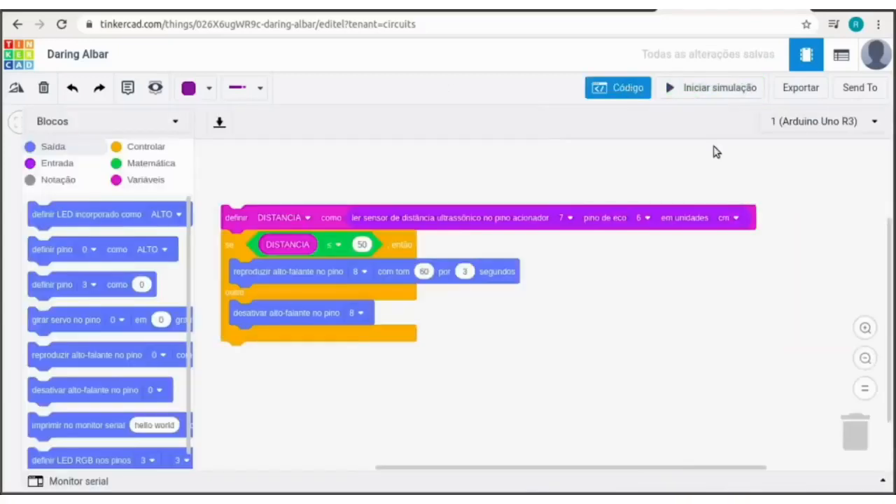
pyautogui.click(175, 123)
pyautogui.click(94, 168)
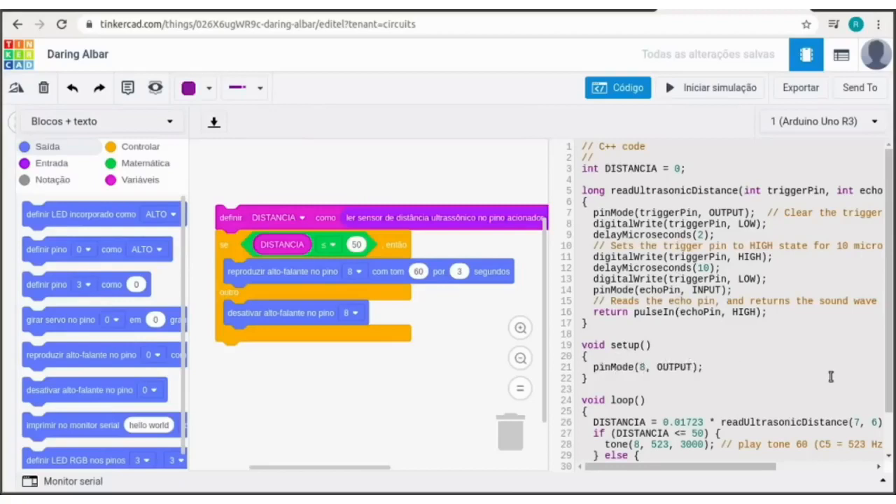
pyautogui.scroll(-2, 887, 459)
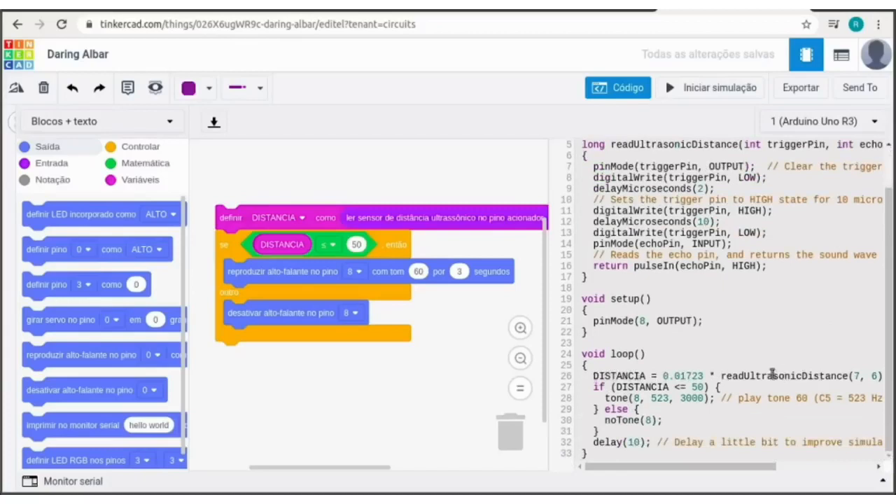
pyautogui.click(880, 467)
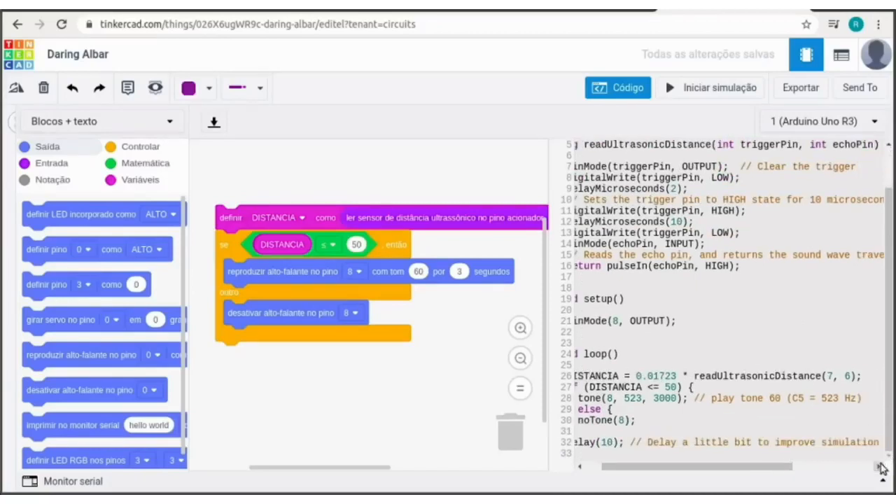
pyautogui.click(580, 467)
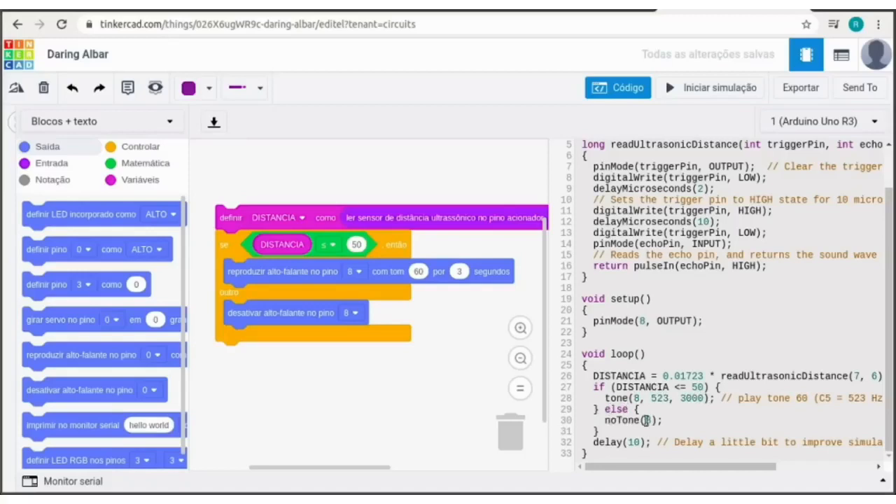
pyautogui.click(634, 87)
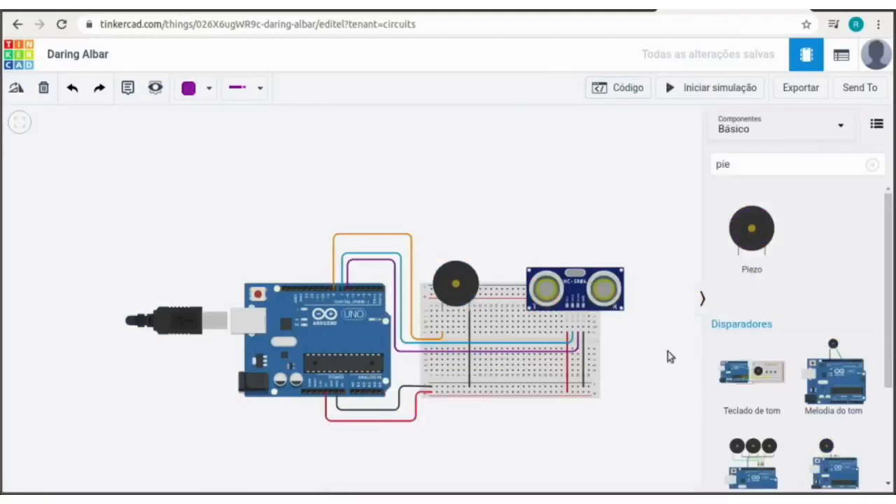